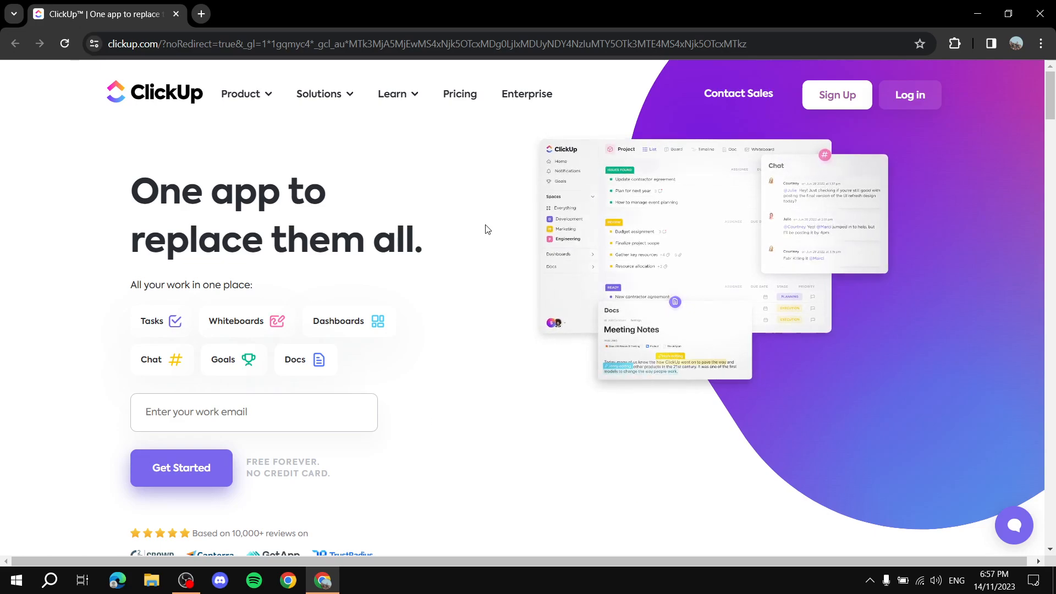
Open the ClickUp pricing page and compare the features of the Free Forever, Unlimited, Business and Enterprise plans
left_click(467, 94)
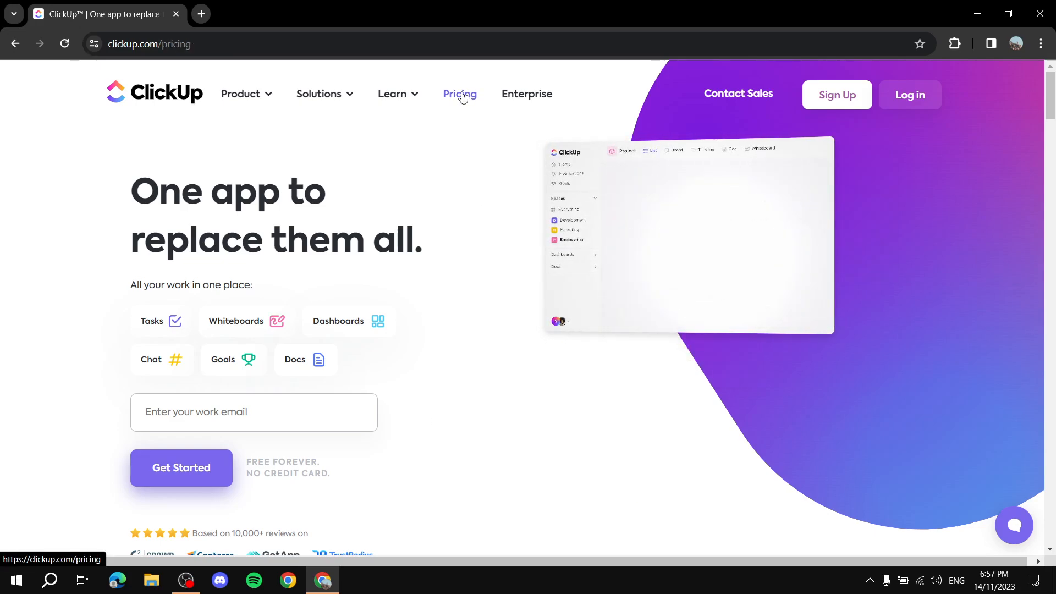
scroll(365, 299, "down", 1)
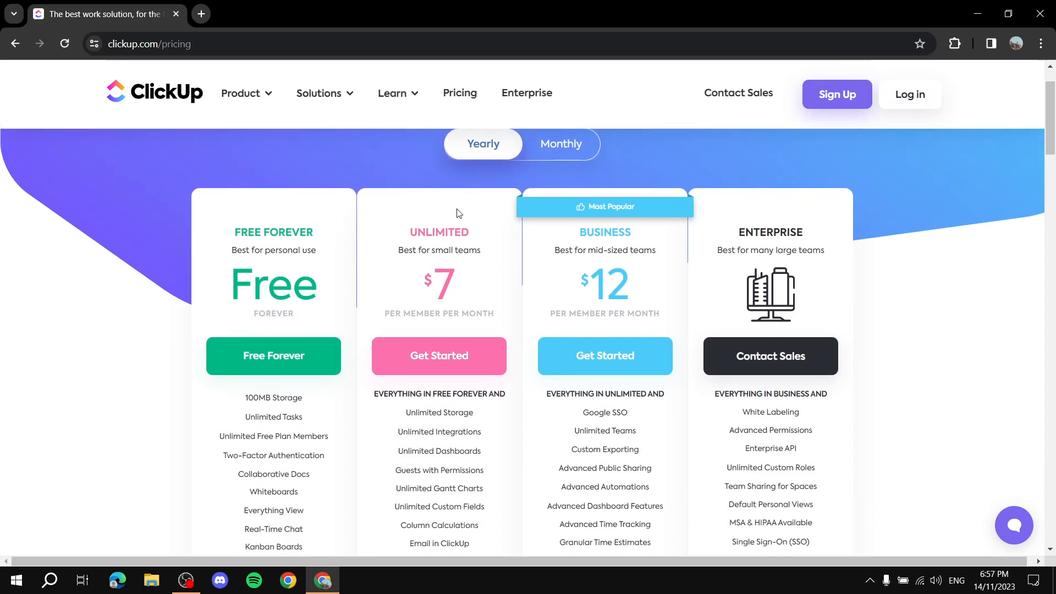
scroll(589, 276, "down", 2)
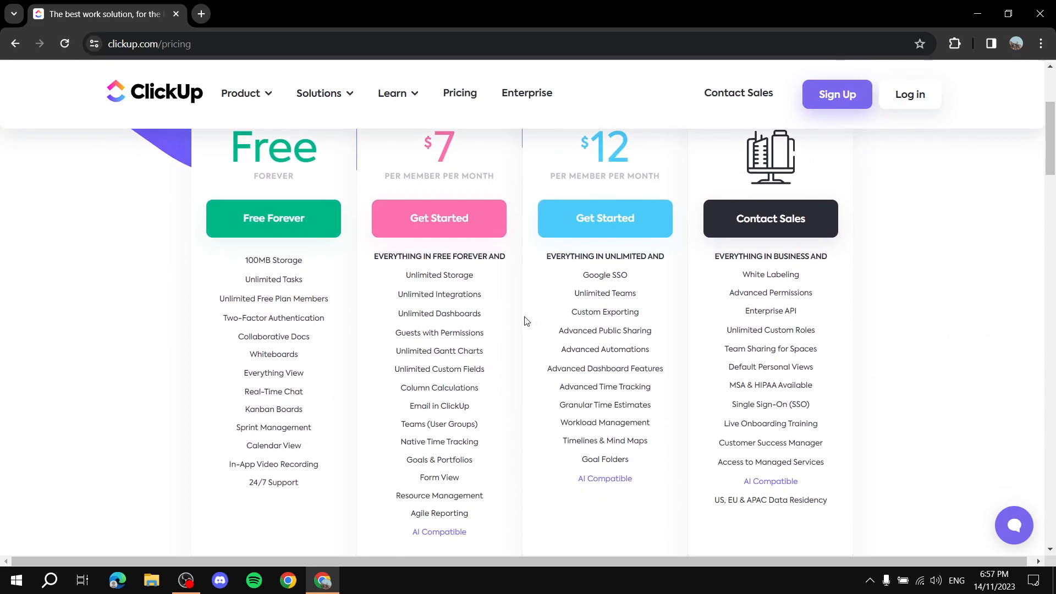
scroll(575, 409, "up", 3)
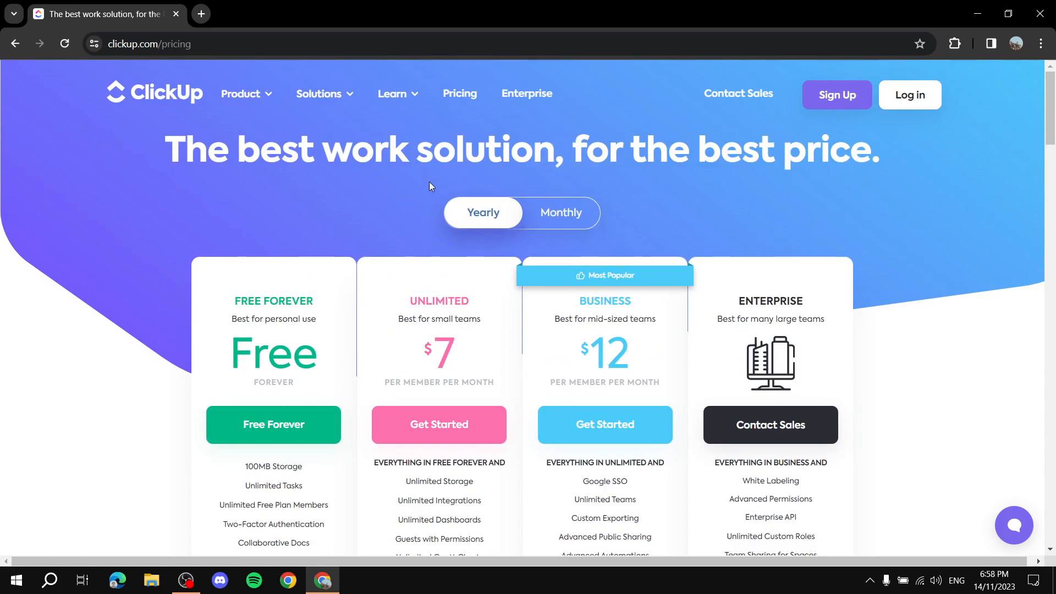
scroll(462, 272, "down", 3)
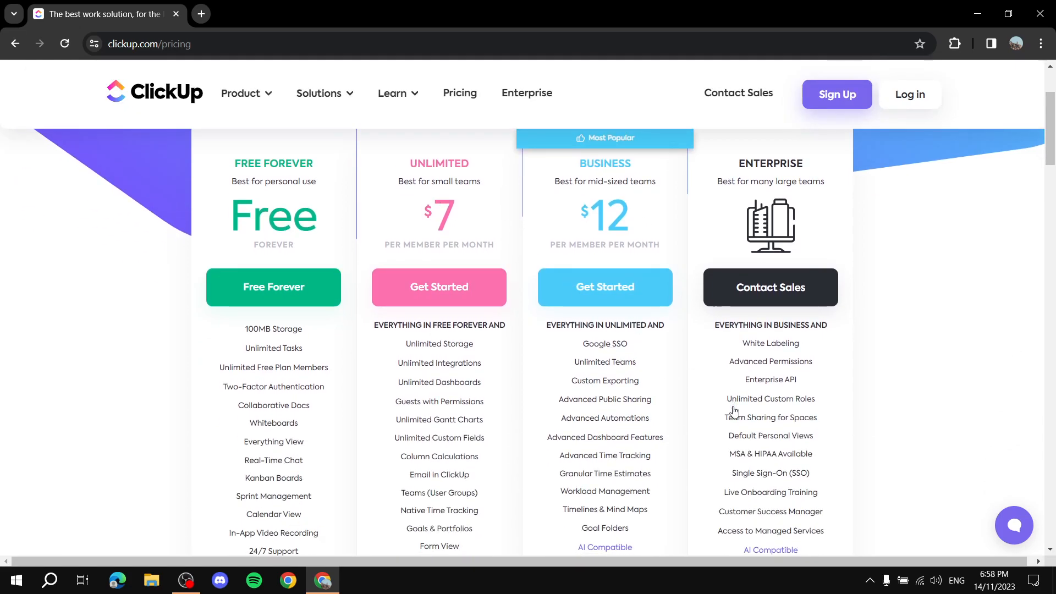
scroll(494, 412, "up", 3)
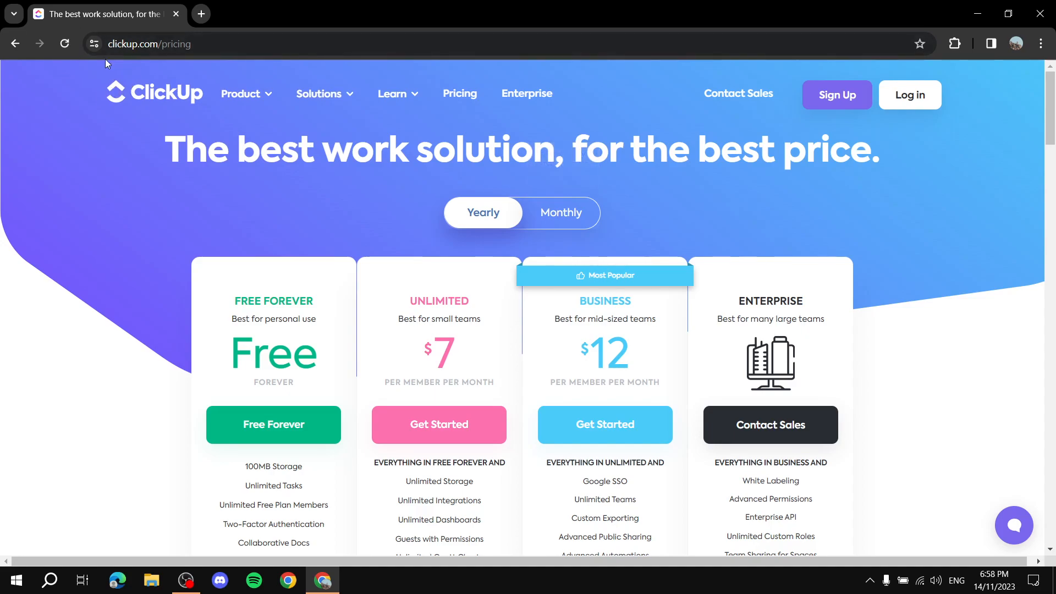
View the free sign-up form, then return to the ClickUp homepage without signing up
left_click(848, 96)
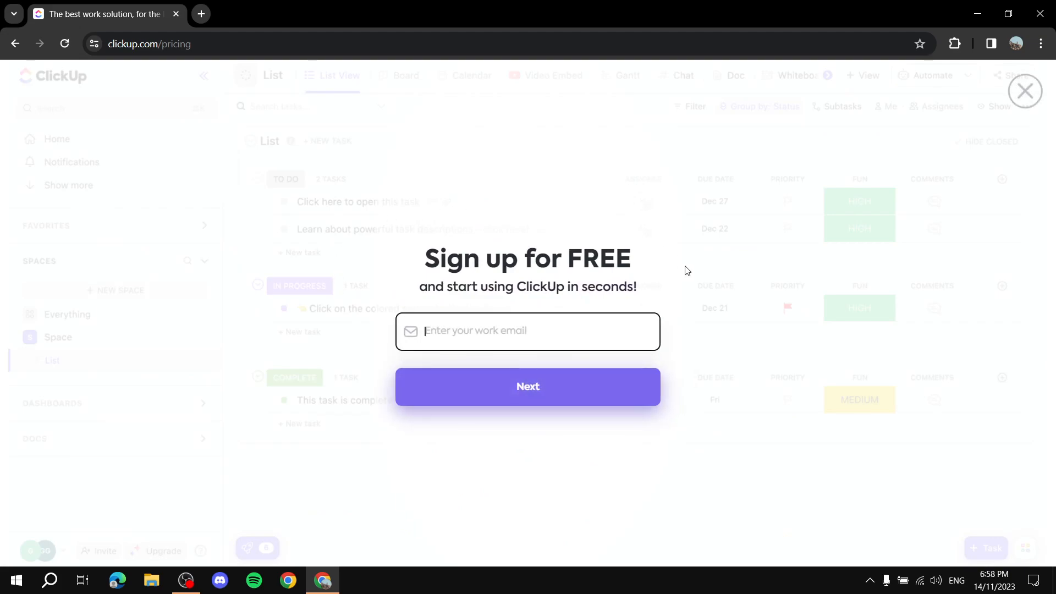
left_click(15, 43)
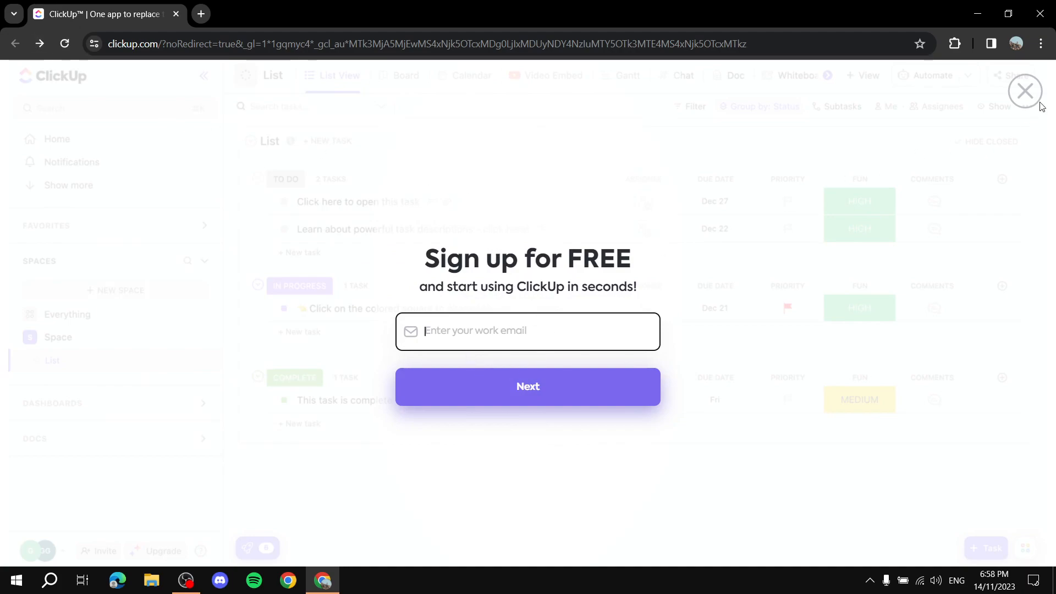
left_click(1024, 90)
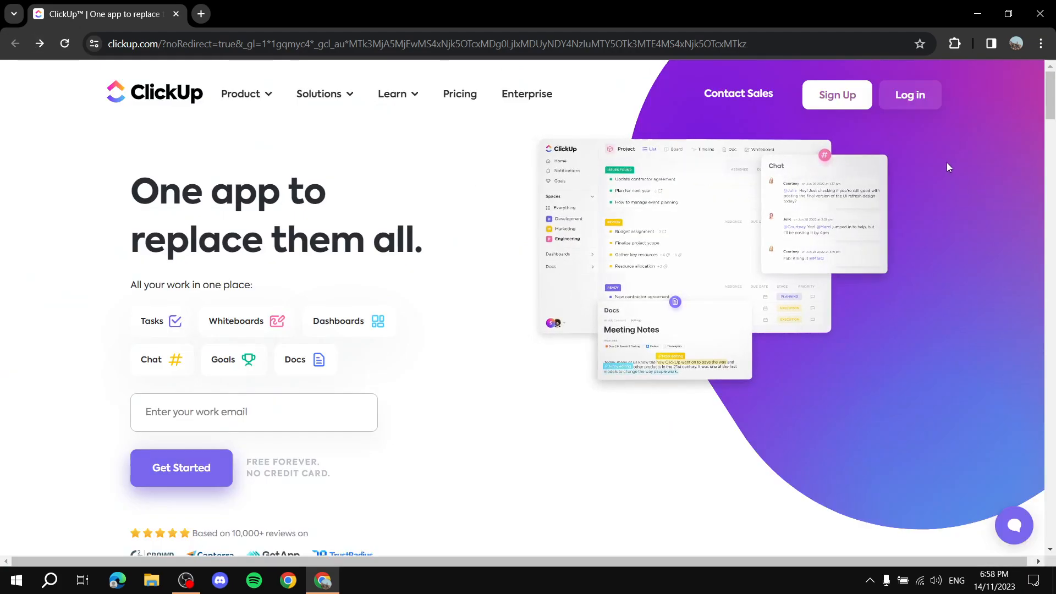
Log in to the existing ClickUp account with its e-mail and account password
left_click(914, 96)
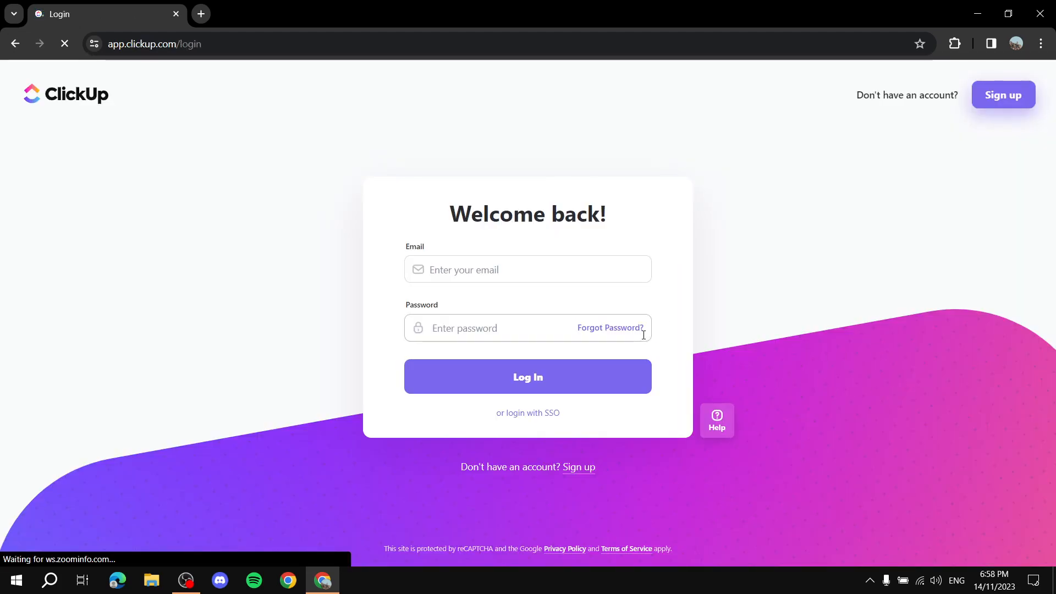
left_click(525, 333)
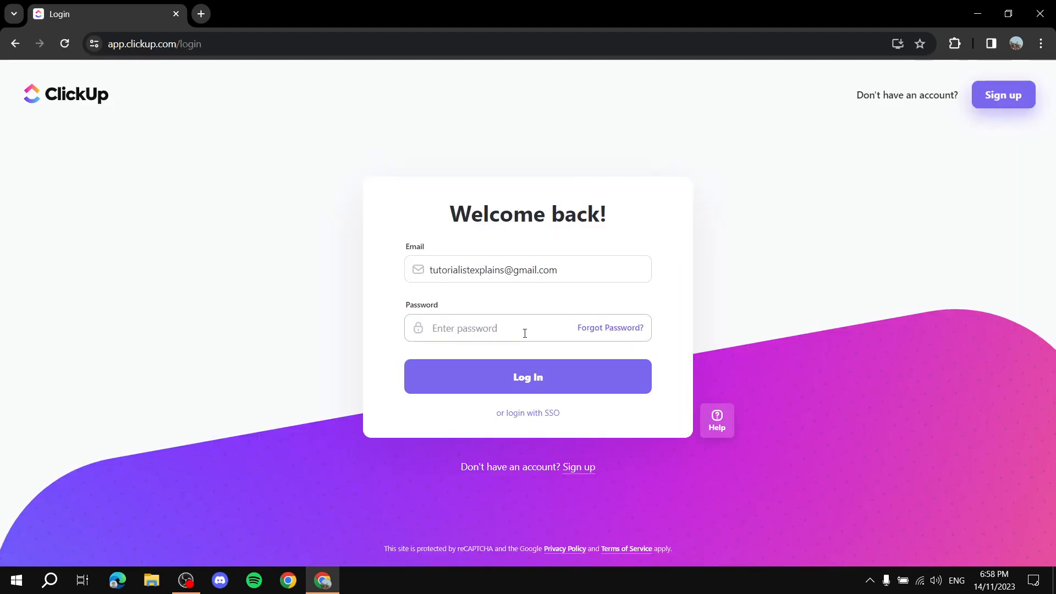
type("•")
key("Return")
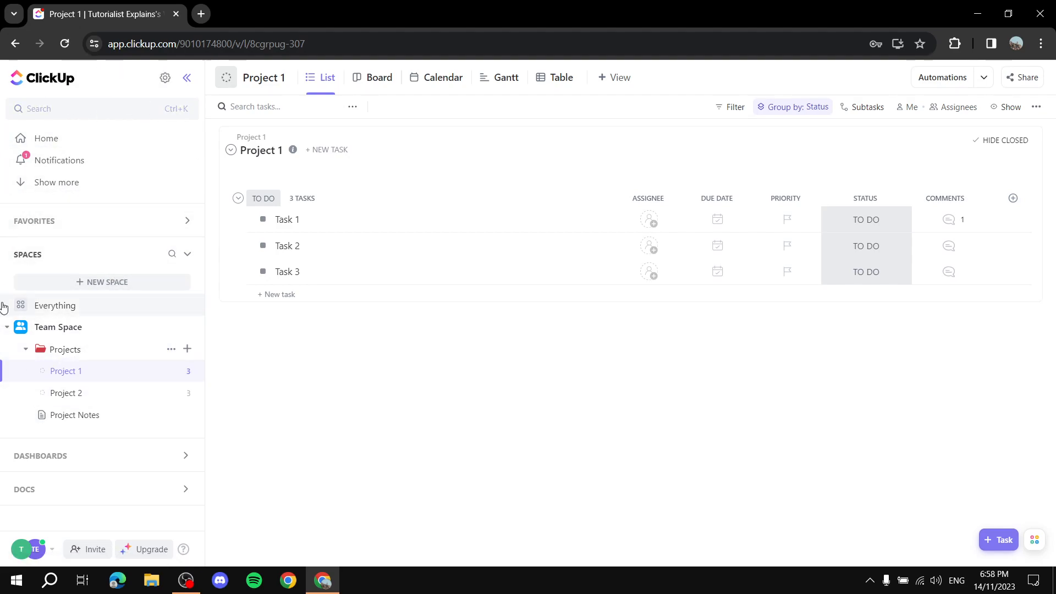
Go to the workspace's Home page and turn on dark mode for the interface
left_click(25, 142)
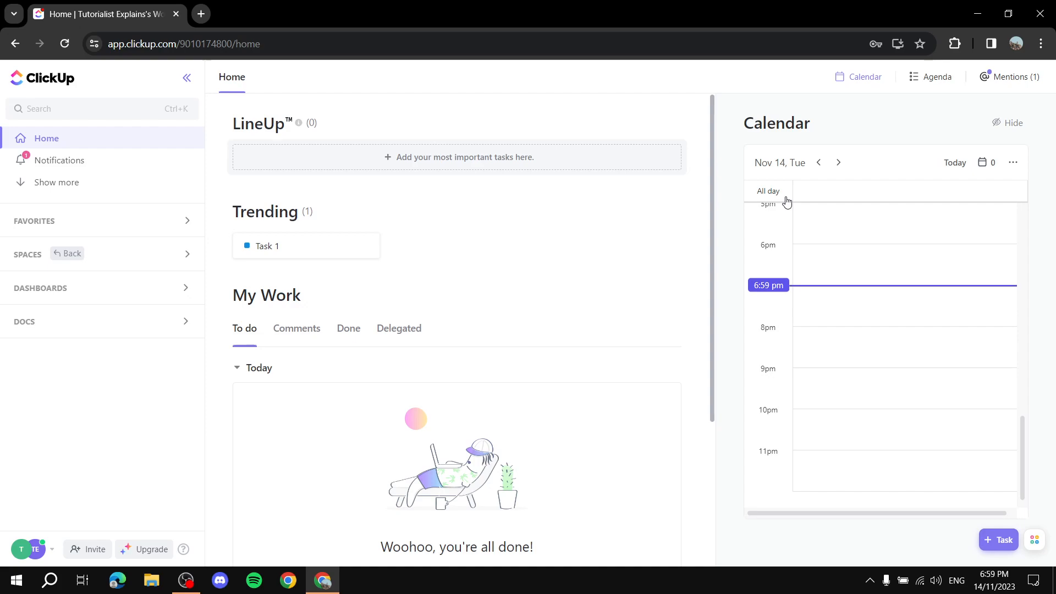
left_click(23, 549)
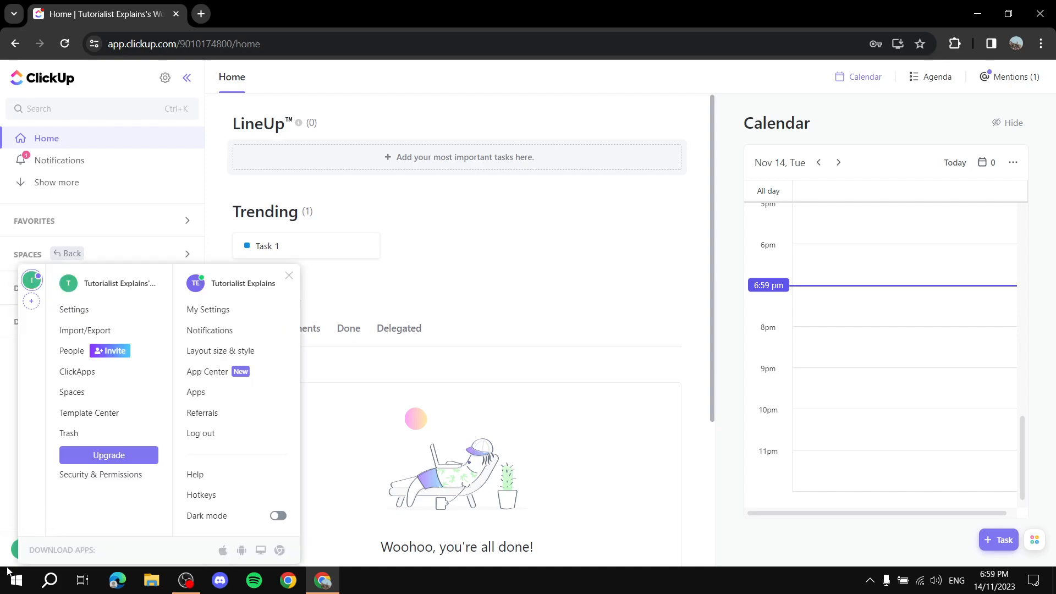
left_click(277, 517)
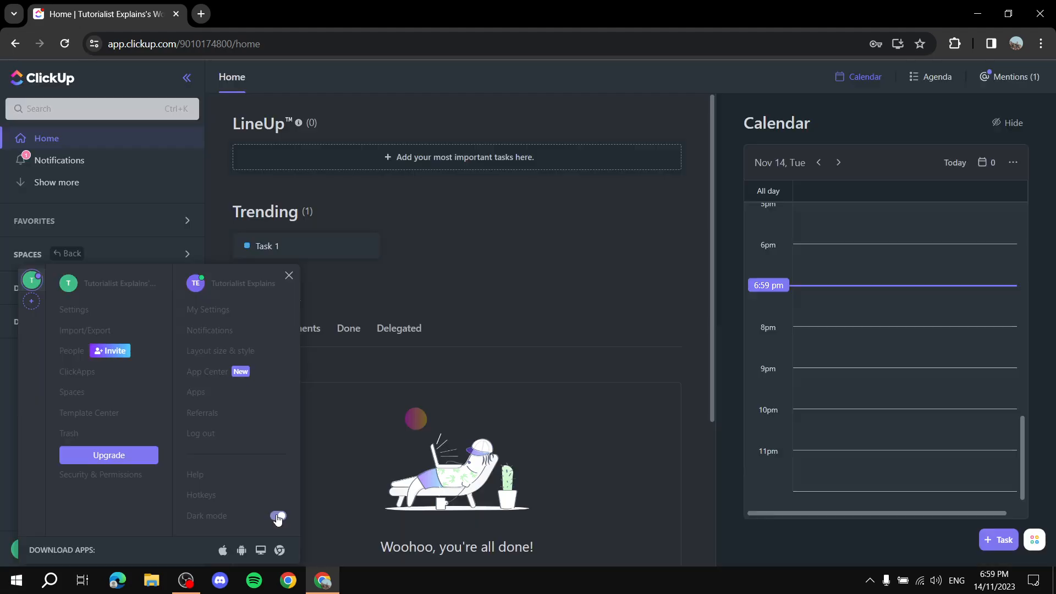
left_click(455, 491)
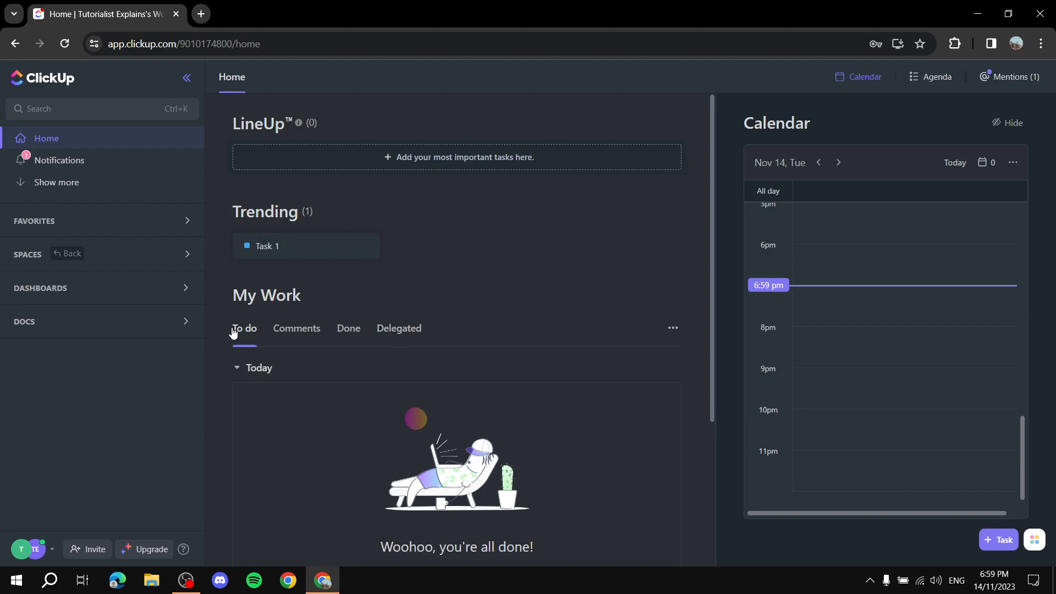
Turn dark mode off and enable only the Dark side(bar) option in the sidebar settings
left_click(35, 549)
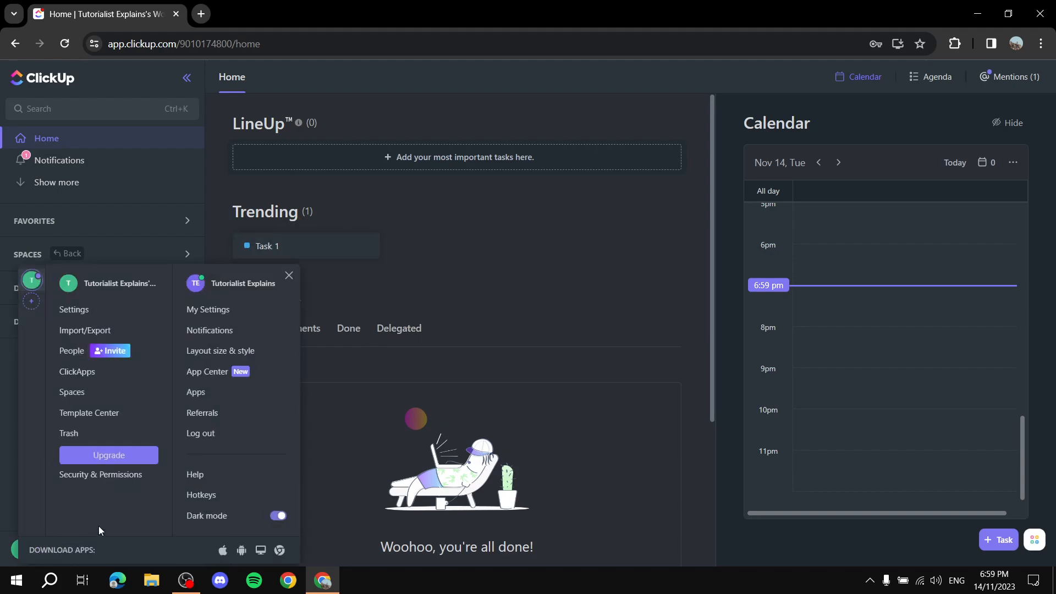
left_click(279, 518)
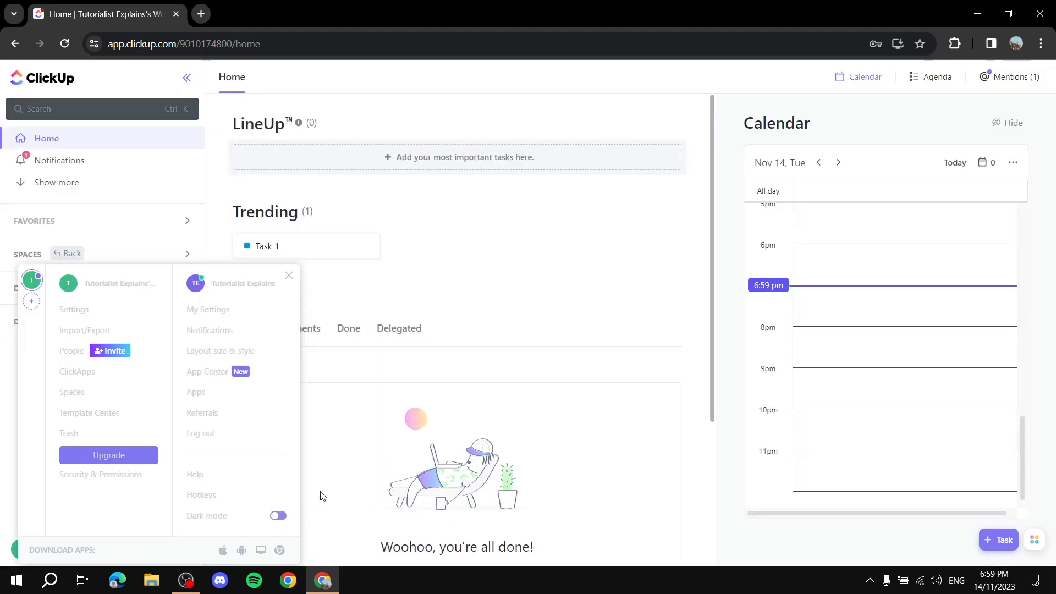
left_click(493, 300)
left_click(165, 77)
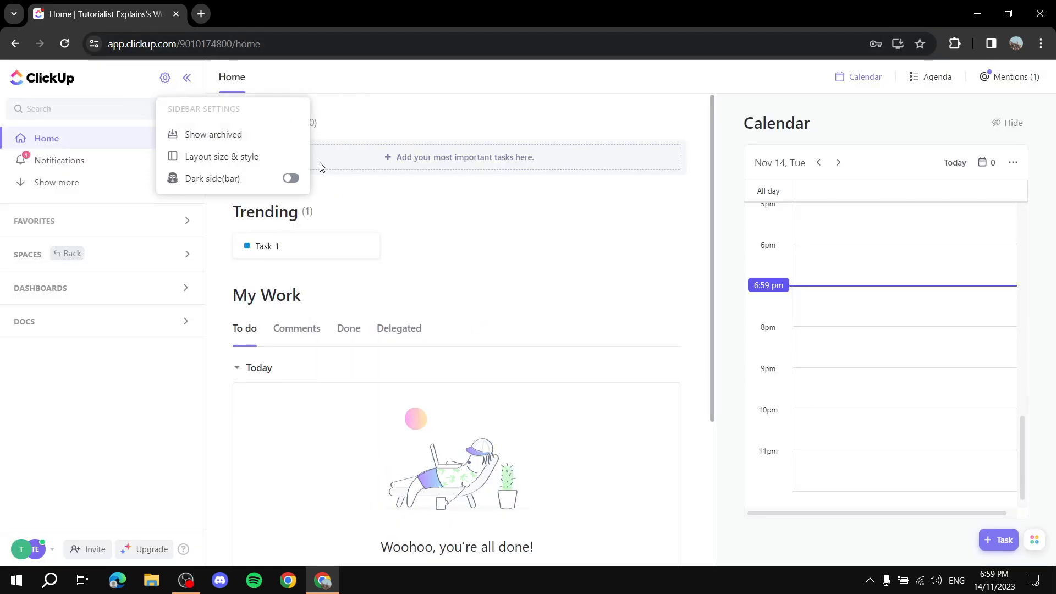
left_click(291, 178)
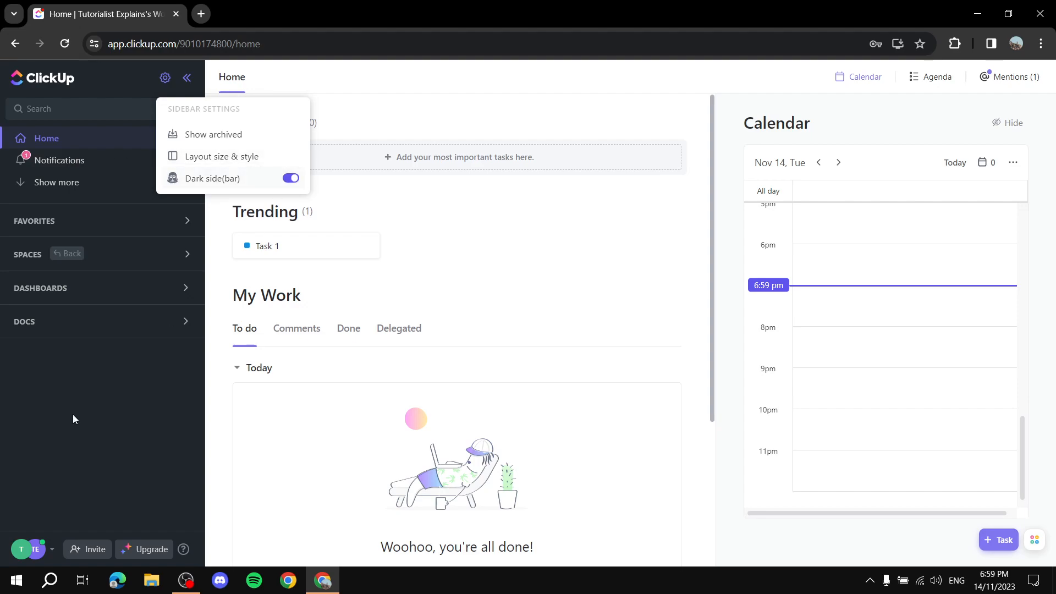
Switch the whole interface back to dark mode from the account options
left_click(21, 549)
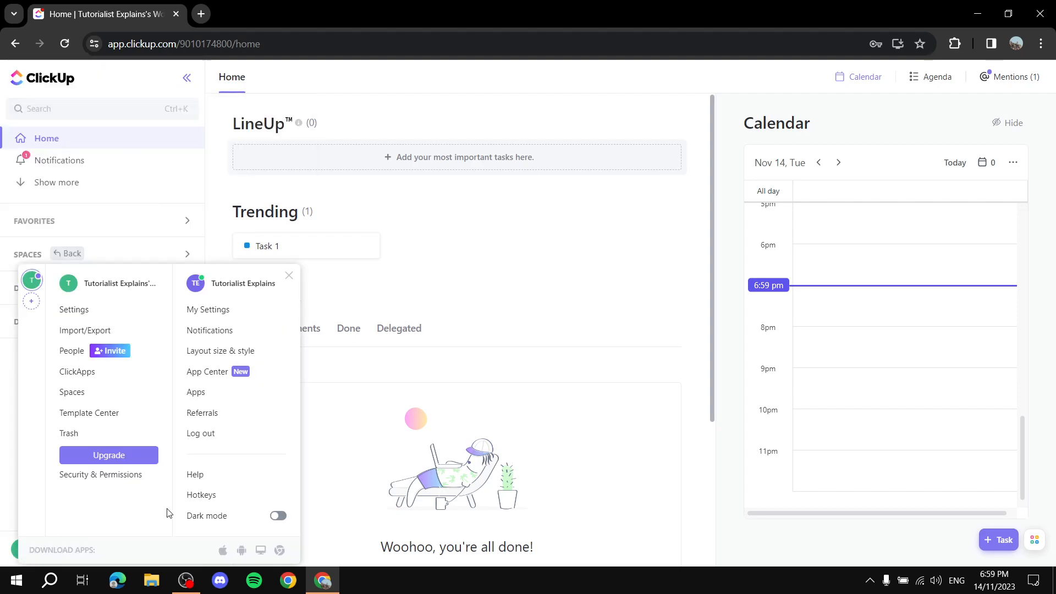
left_click(277, 515)
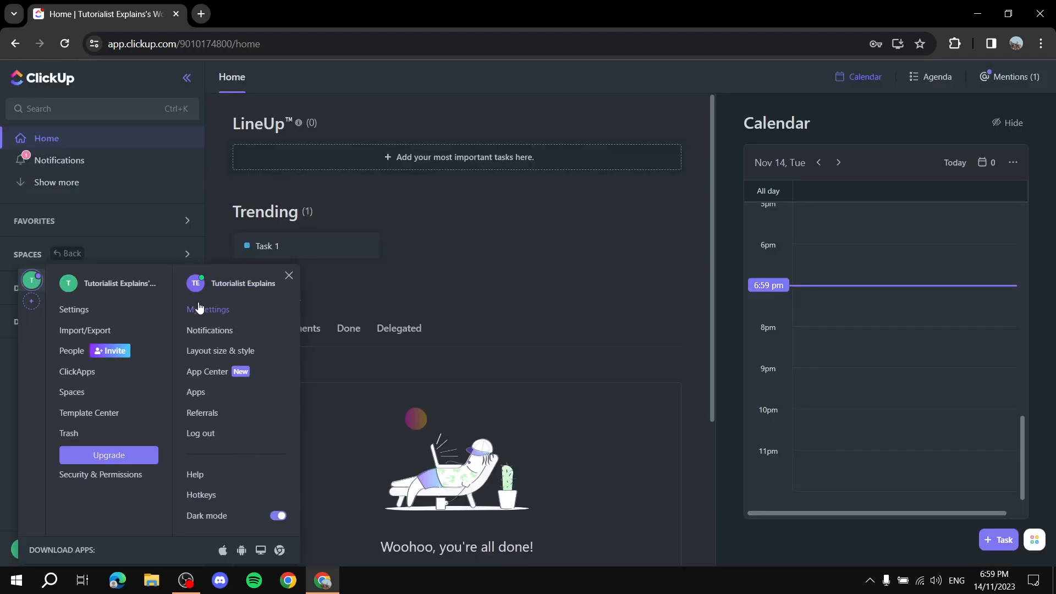
View the workspace's Manage people settings and return to the Home page
left_click(74, 352)
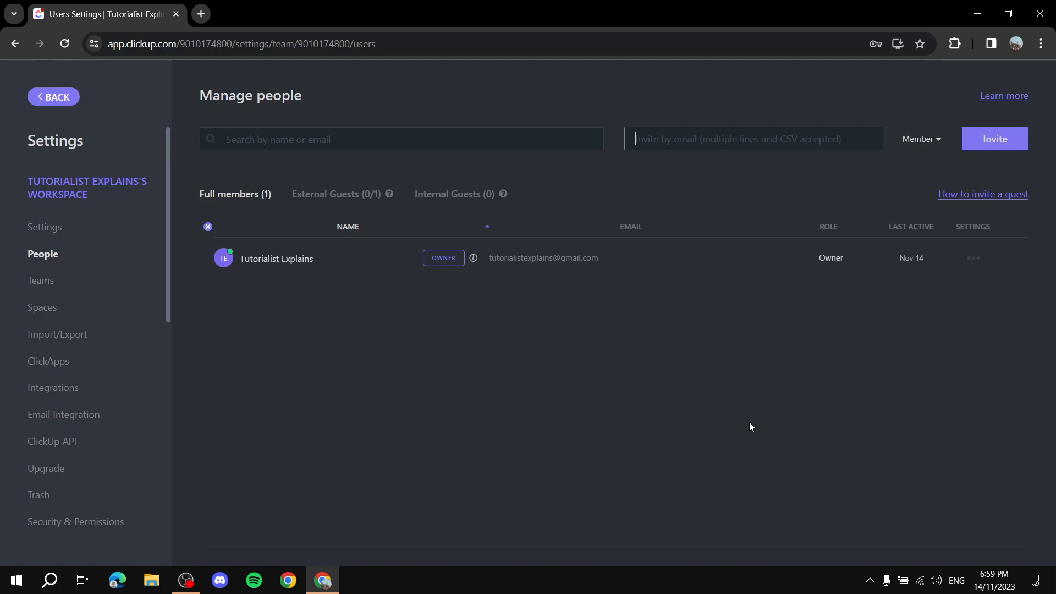
left_click(55, 98)
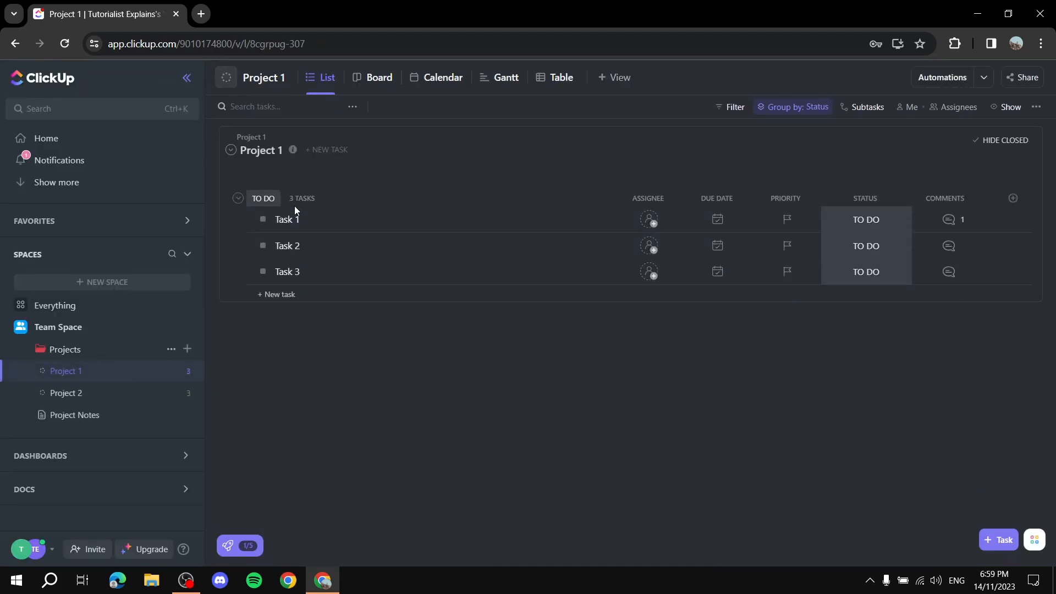
left_click(47, 138)
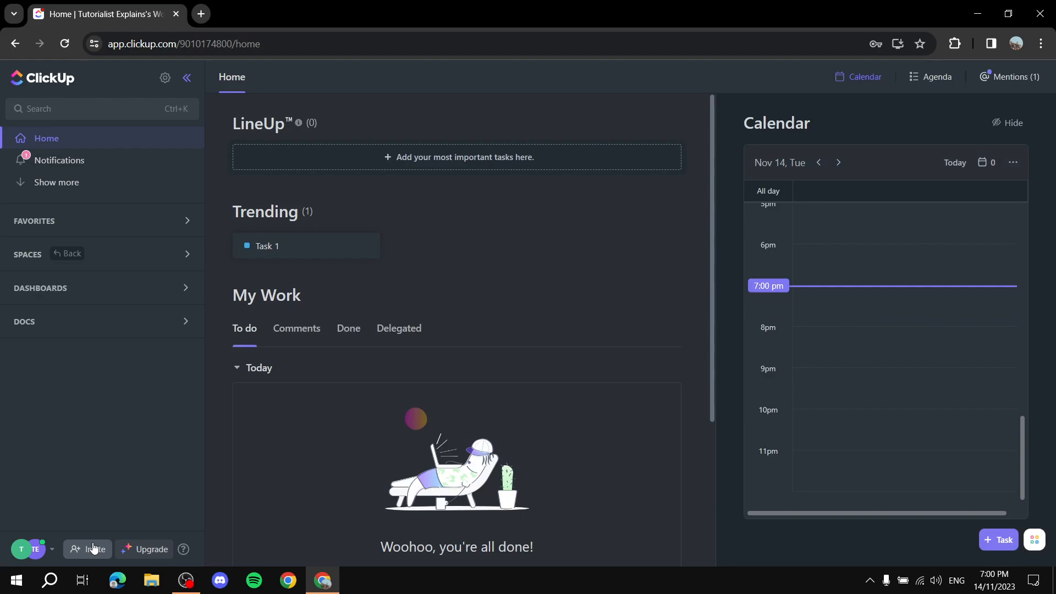
Examine the role choices for new people in the workspace invitation form and cancel without sending an invite
left_click(93, 548)
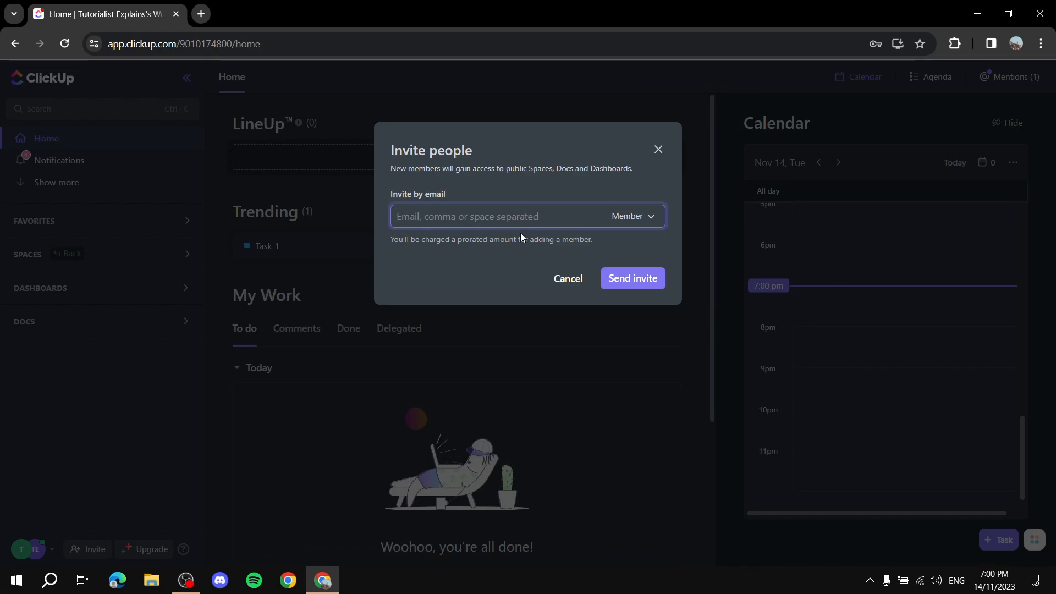
left_click(638, 216)
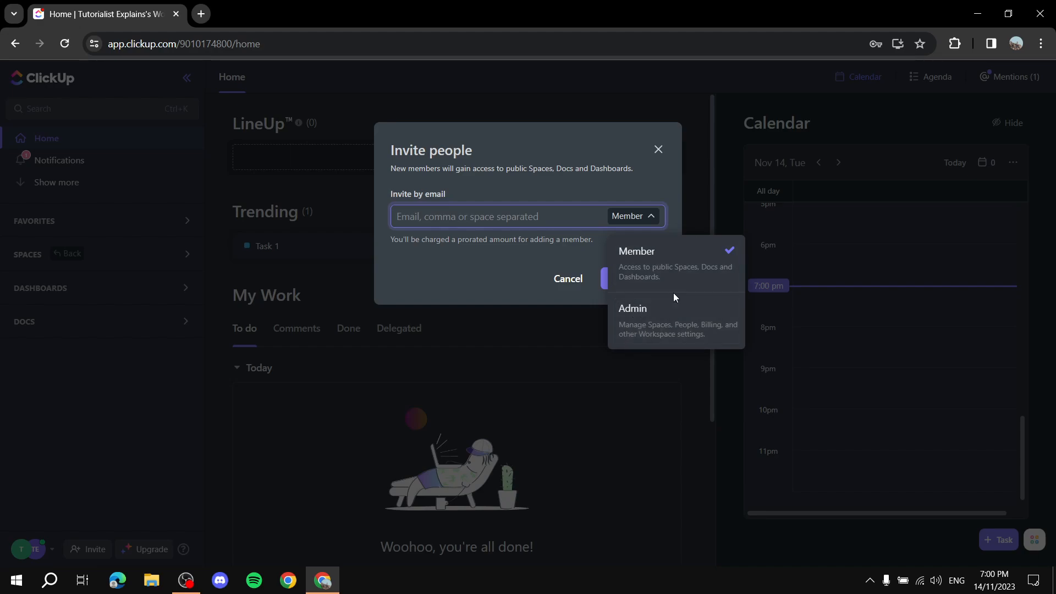
left_click(674, 197)
left_click(632, 216)
left_click(575, 207)
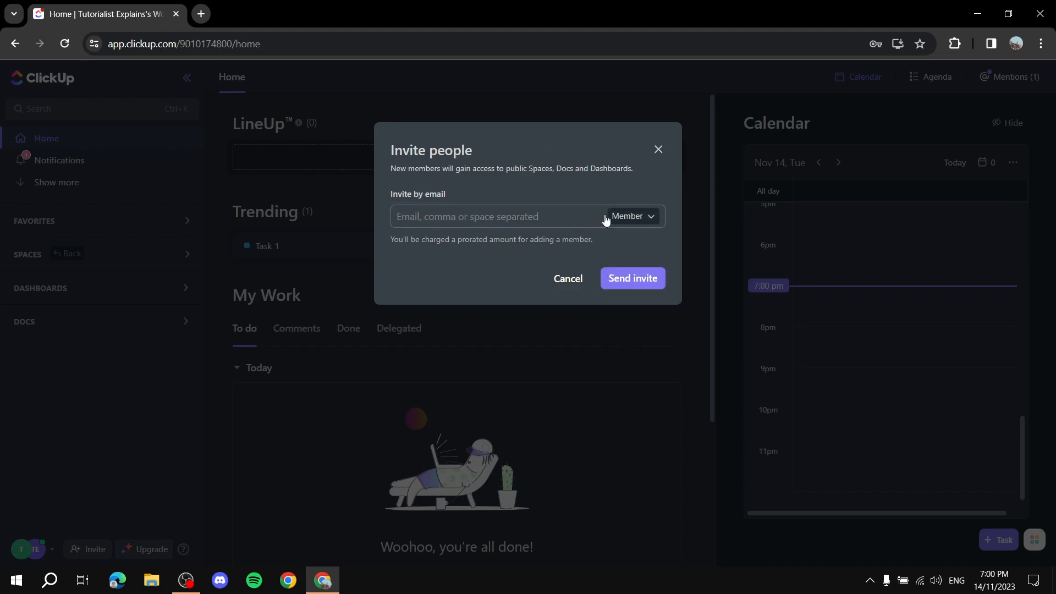
left_click(458, 211)
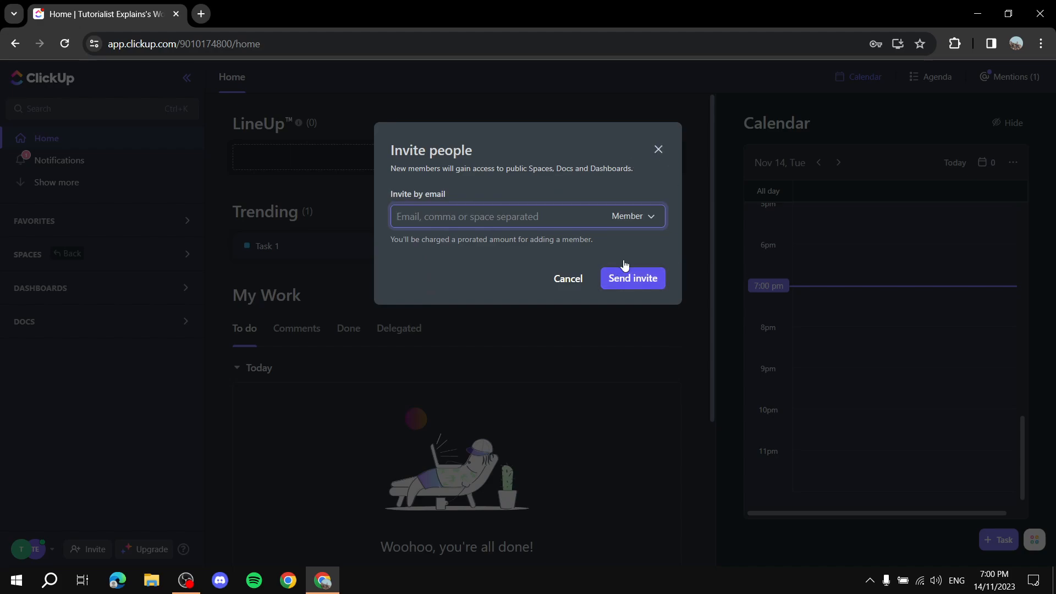
left_click(568, 278)
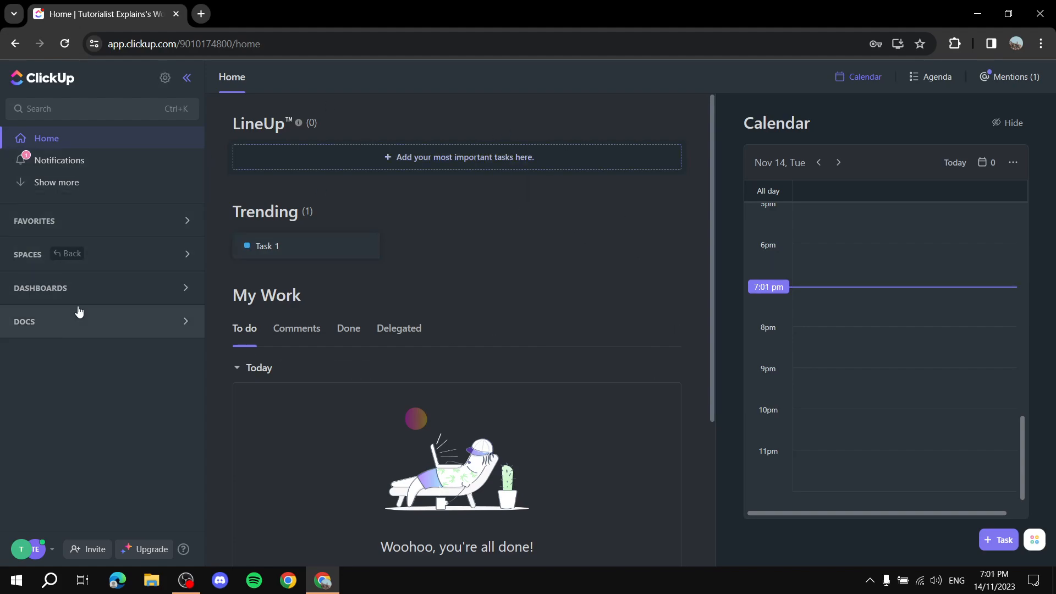
Expand the Dashboards and Spaces sections, view the Everything and Team Space task lists, and return to Everything
left_click(71, 290)
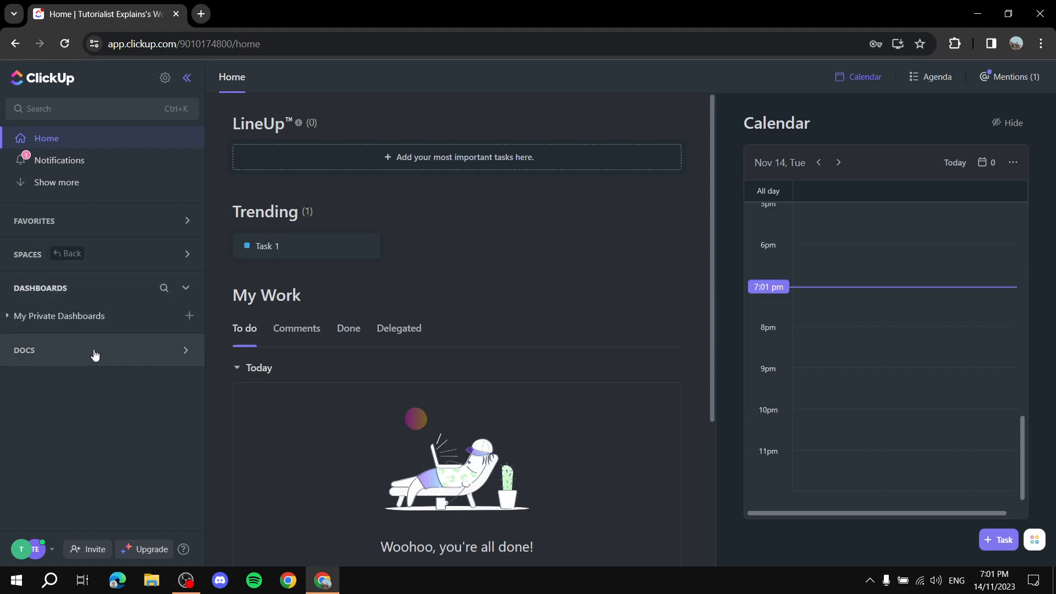
left_click(181, 254)
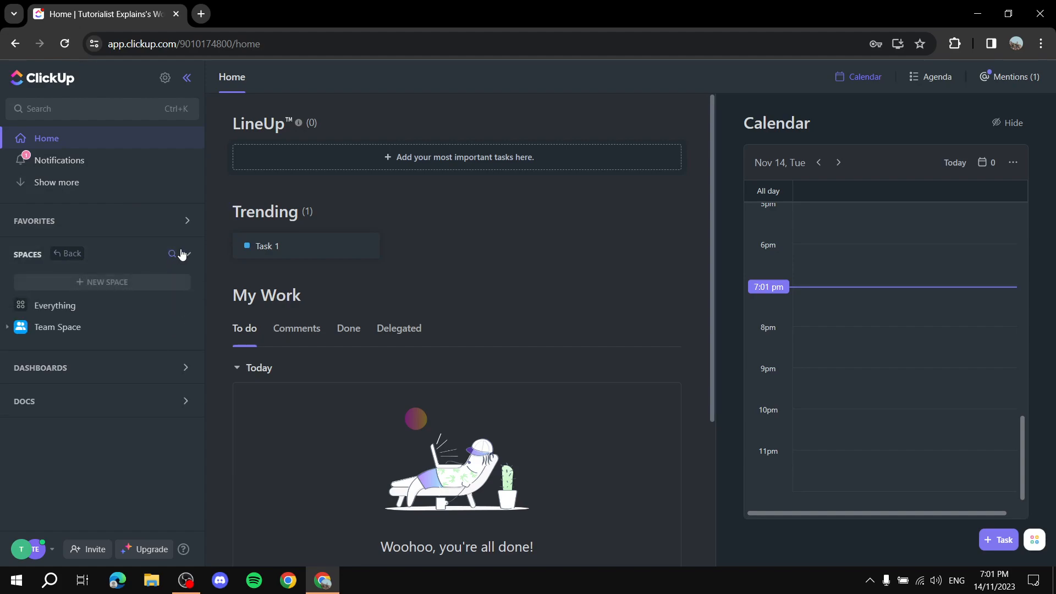
left_click(75, 306)
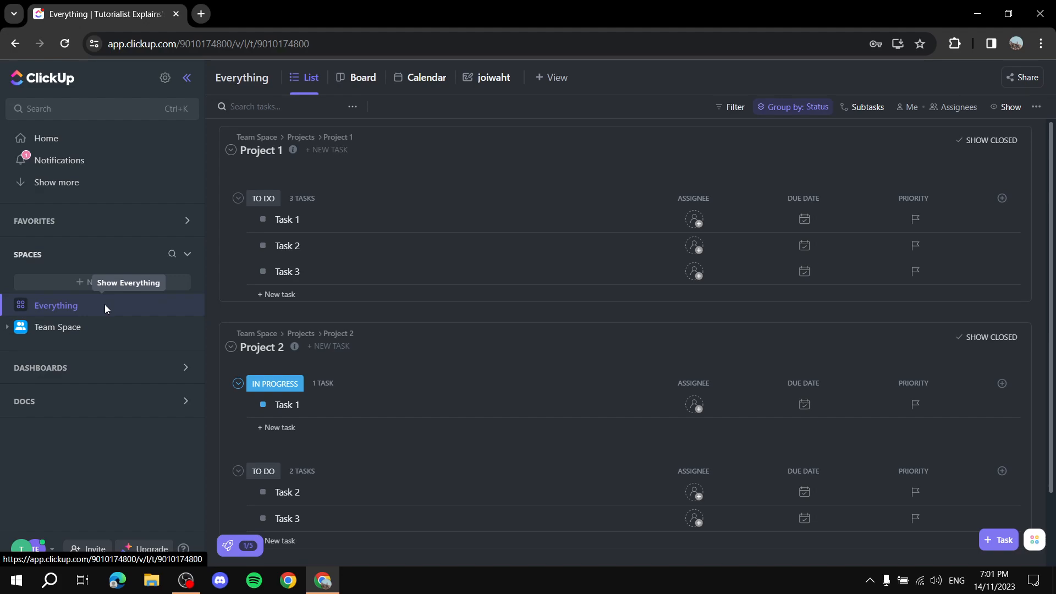
left_click(52, 326)
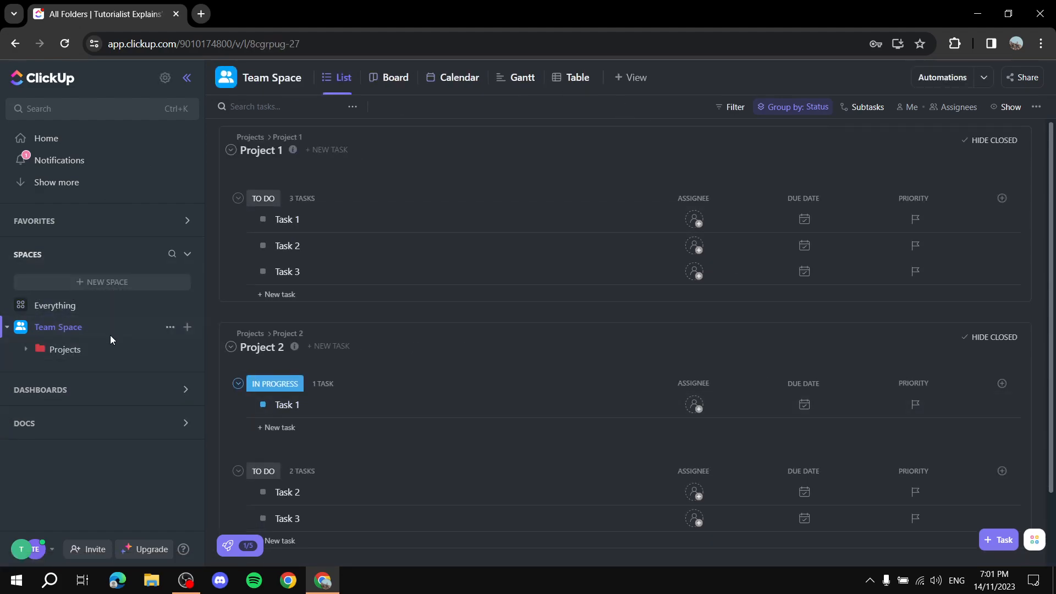
left_click(86, 305)
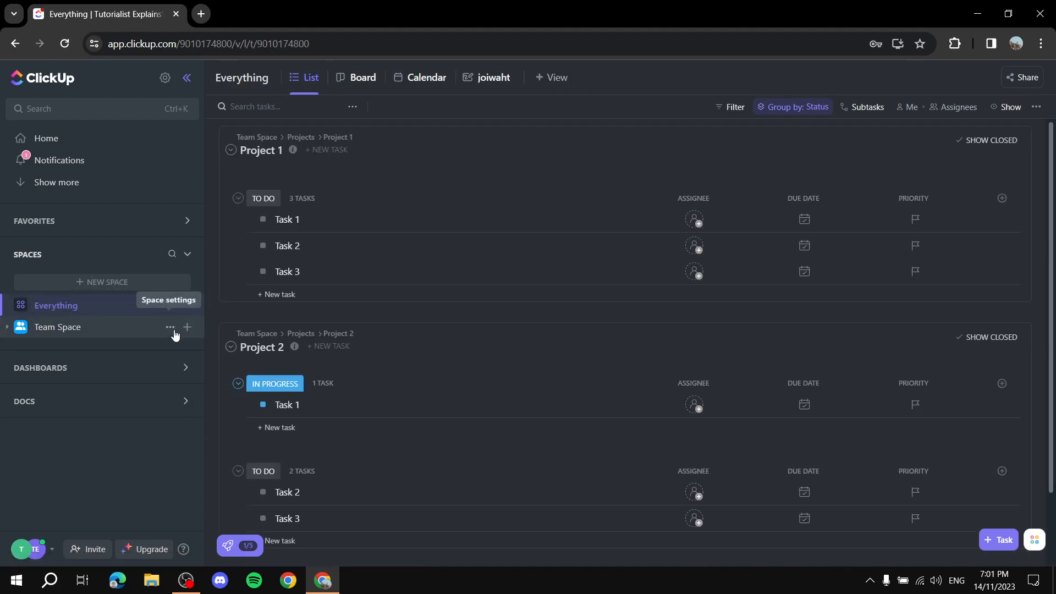
Start creating a new space named "Tutorial" and proceed to its color and avatar settings
left_click(91, 284)
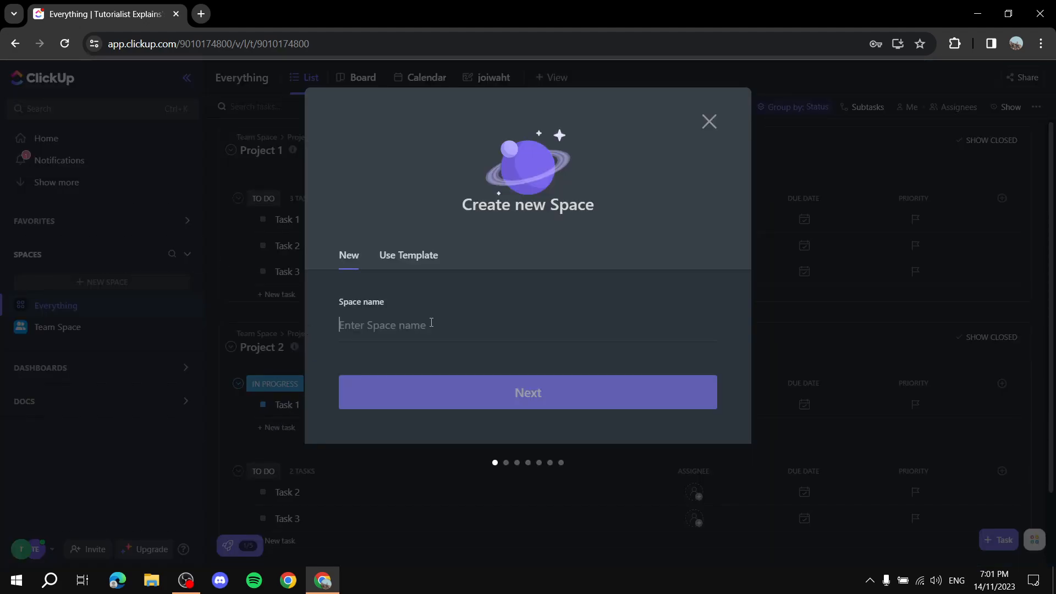
type("T")
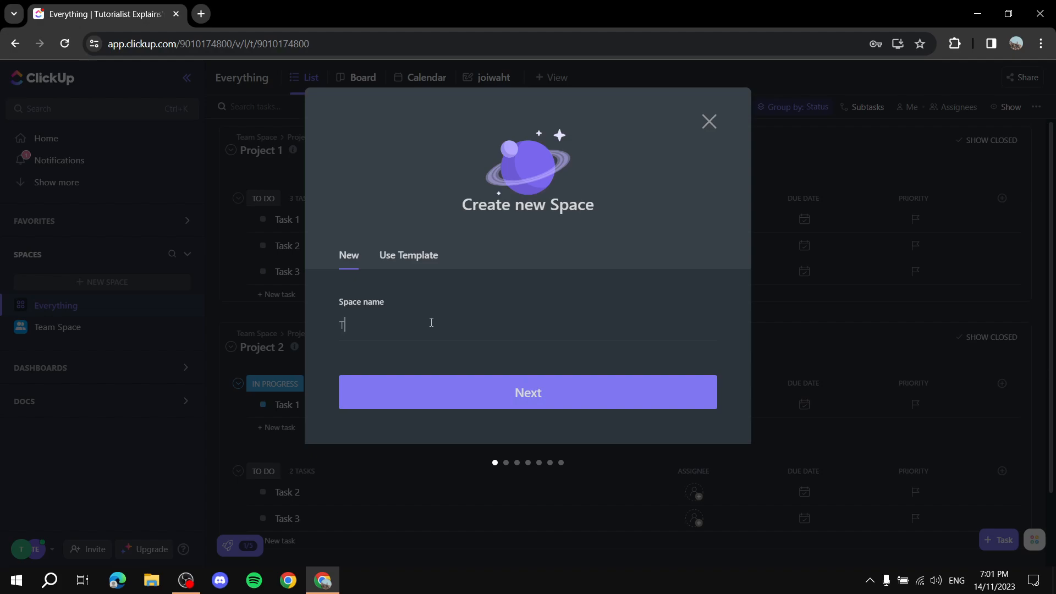
type("utorial")
left_click(534, 390)
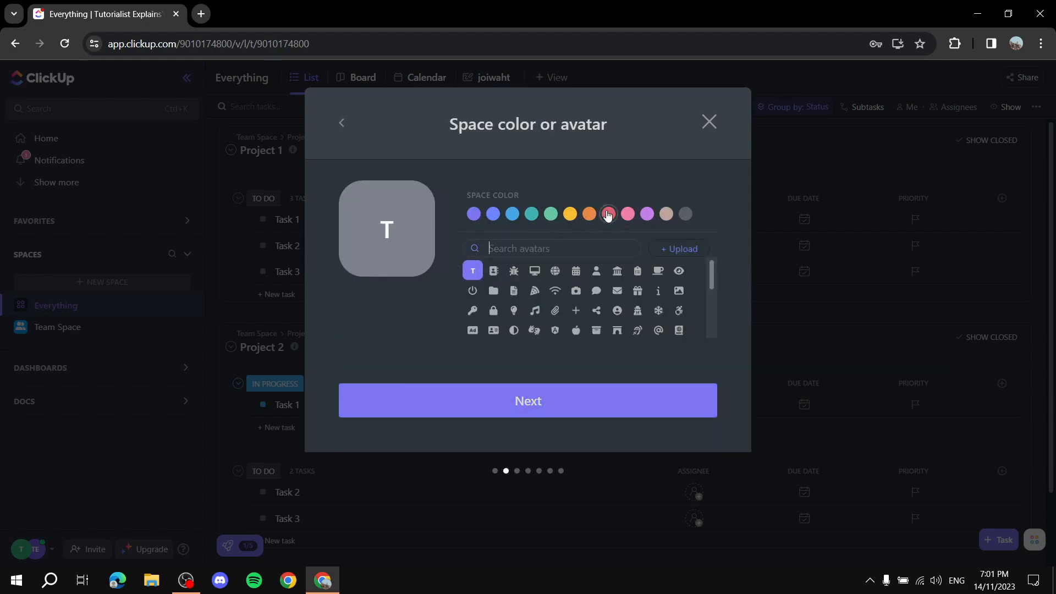
Give the new space a yellow color and the music note avatar, and continue to the sharing options
left_click(569, 214)
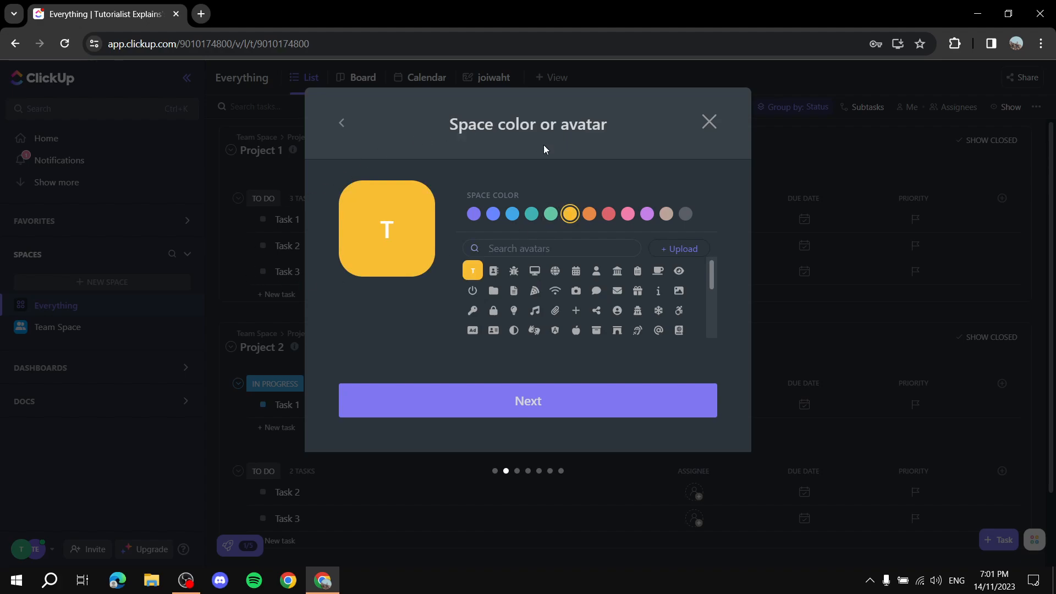
left_click(534, 290)
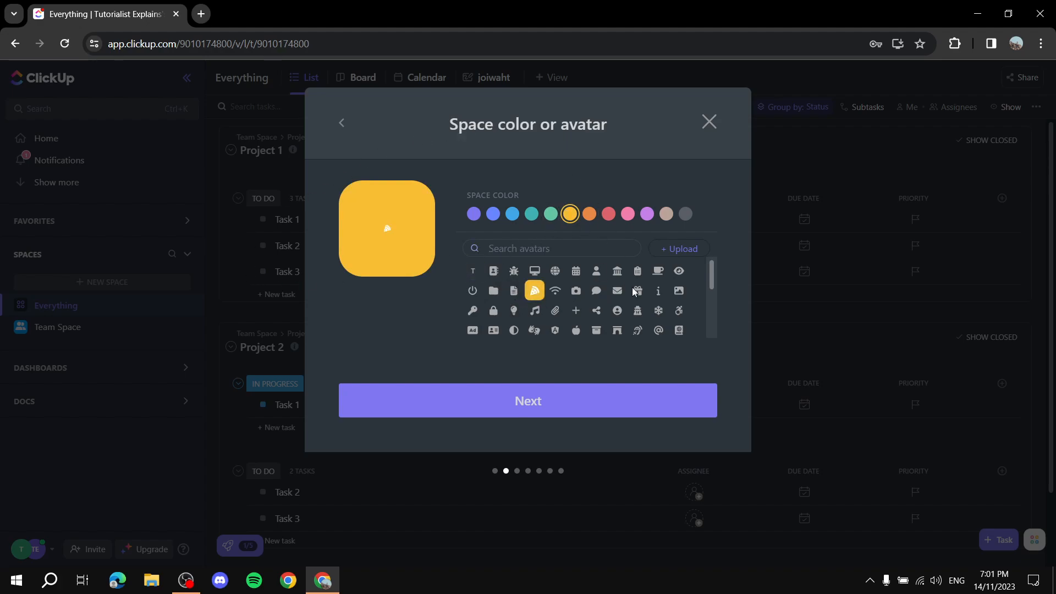
left_click(537, 310)
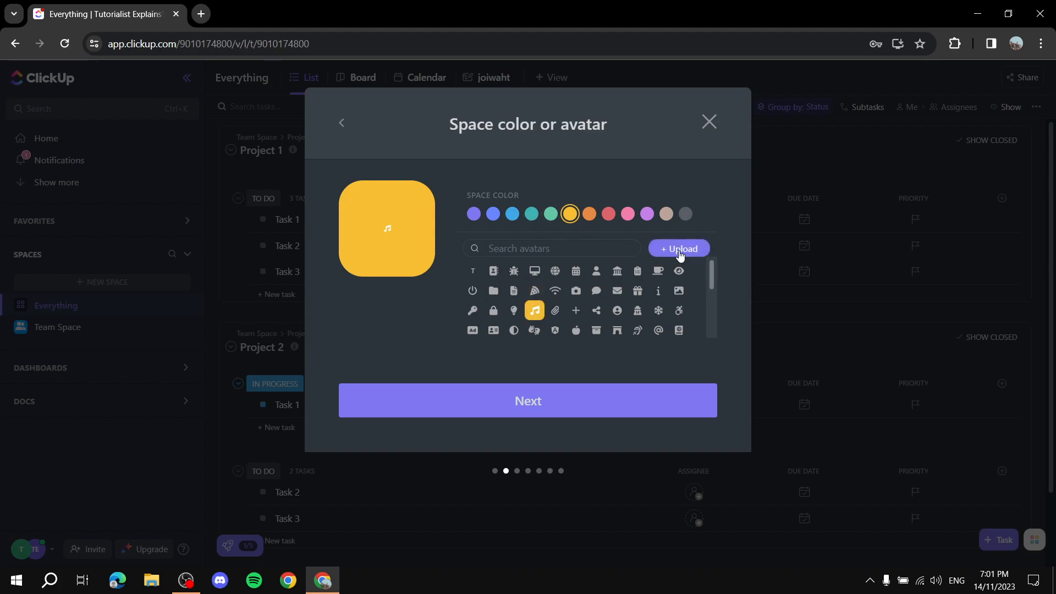
left_click(525, 401)
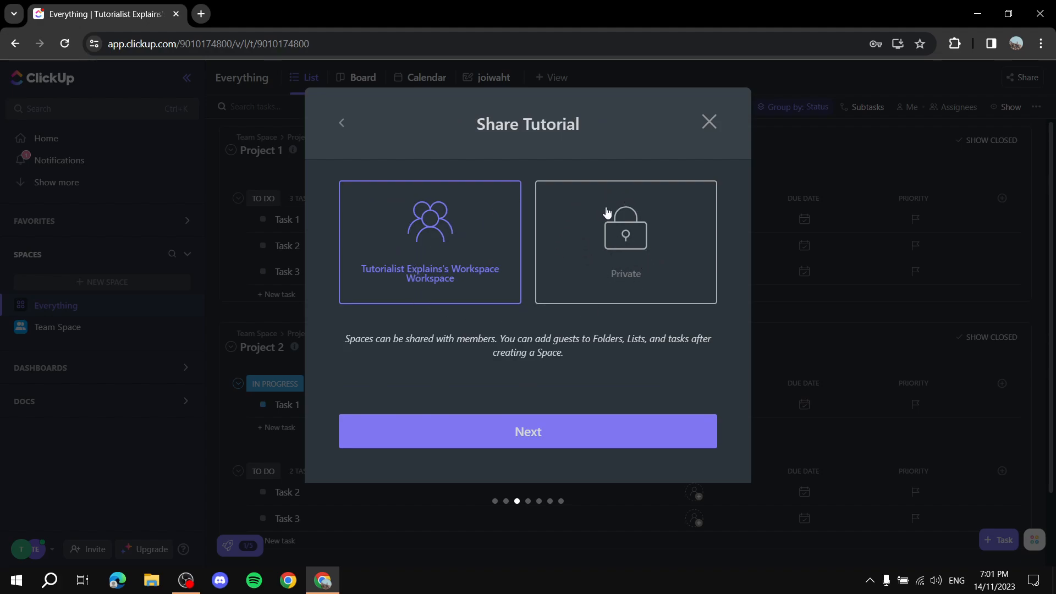
Compare the workspace and private sharing options for the Tutorial space, choose Private, and continue to task statuses
left_click(651, 233)
left_click_drag(369, 239, 374, 239)
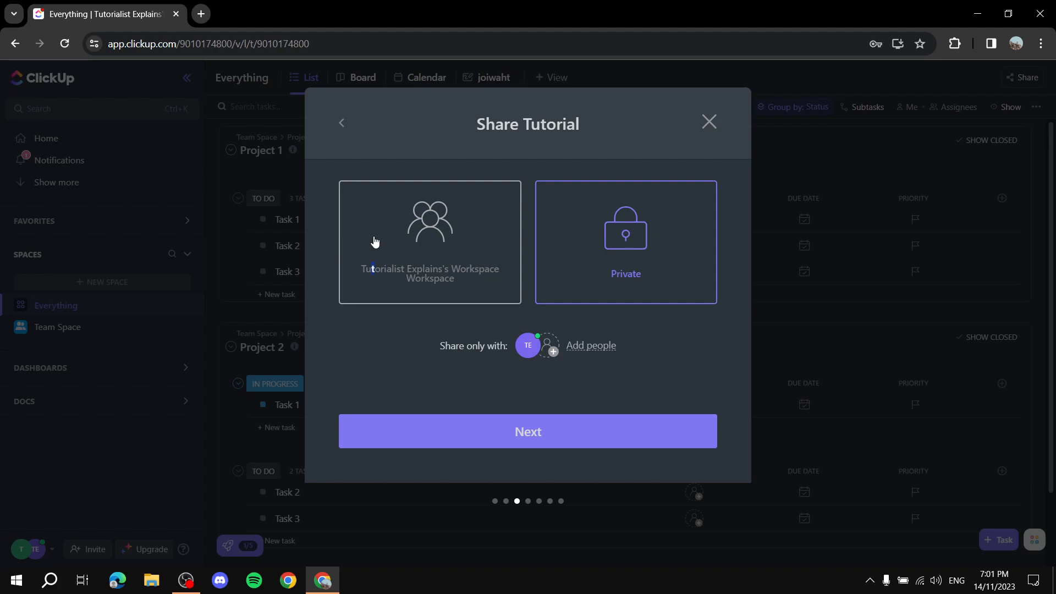
left_click(419, 249)
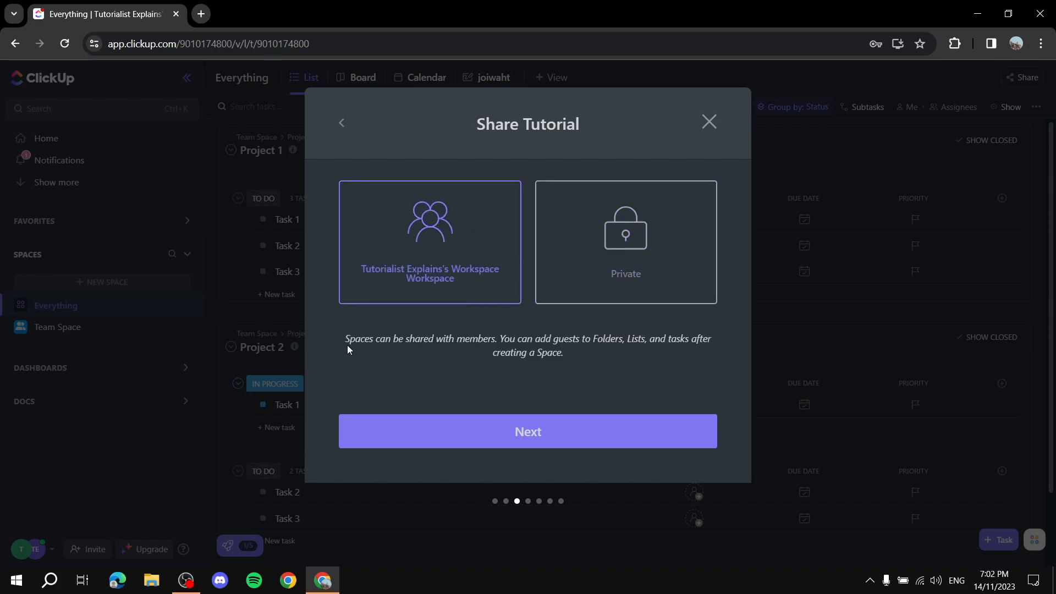
left_click_drag(343, 339, 491, 341)
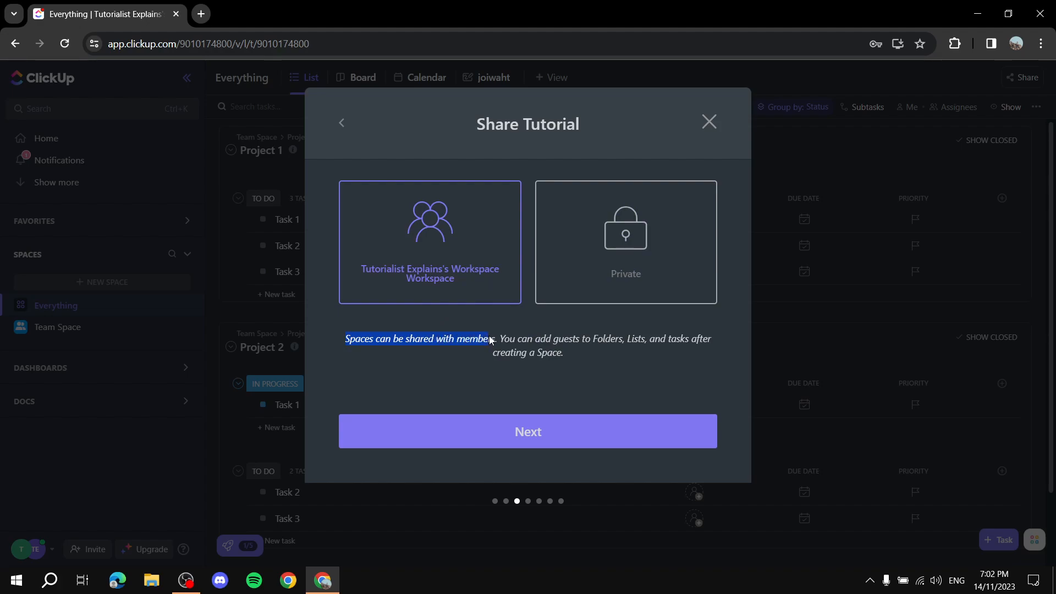
left_click(642, 249)
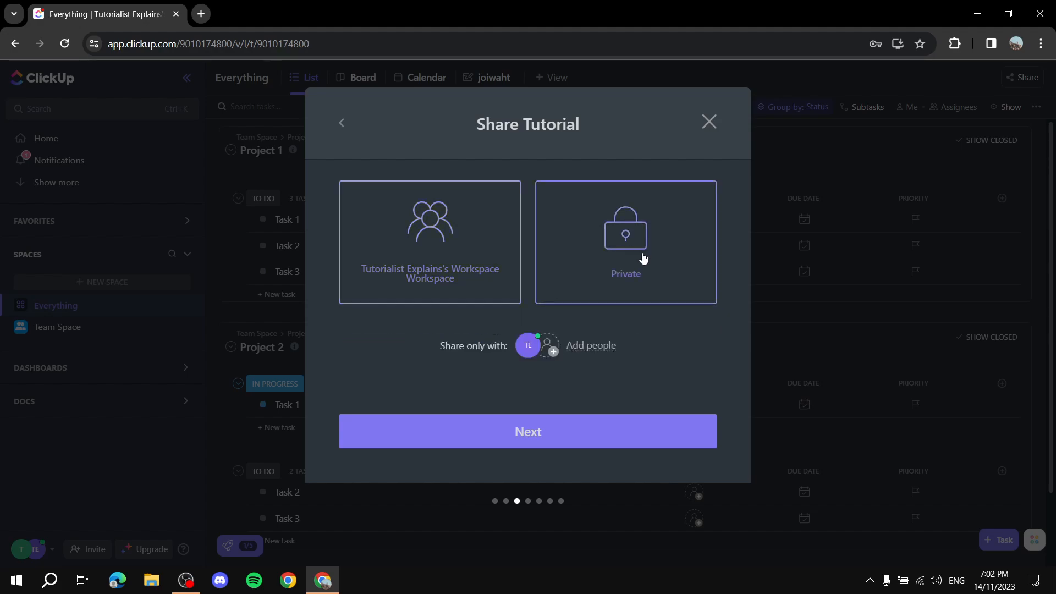
left_click(583, 431)
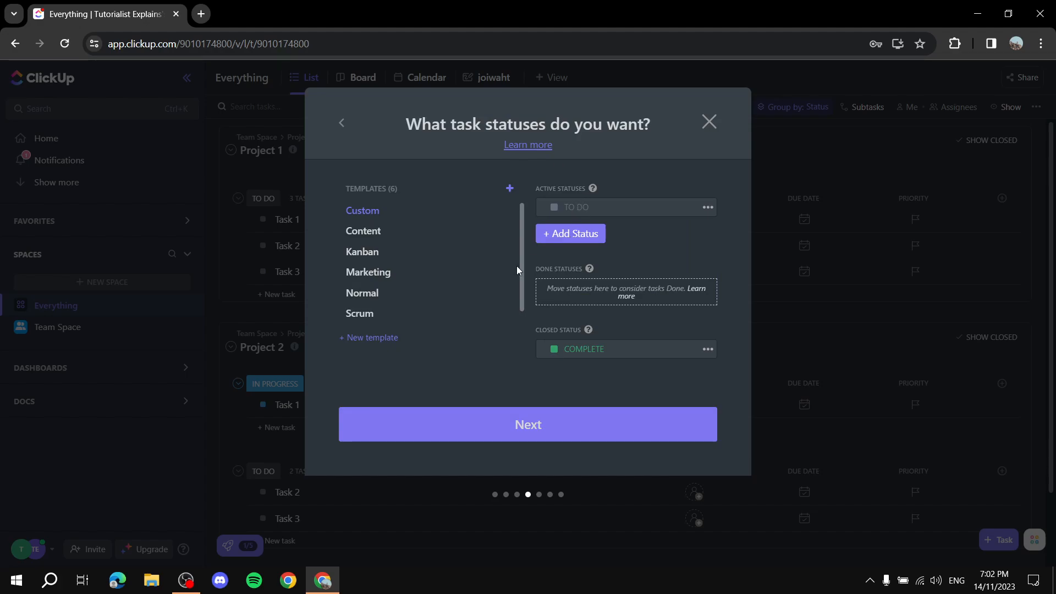
Look through the Tutorial space's status templates, ClickApps and default view settings up to the final review
scroll(450, 231, "down", 1)
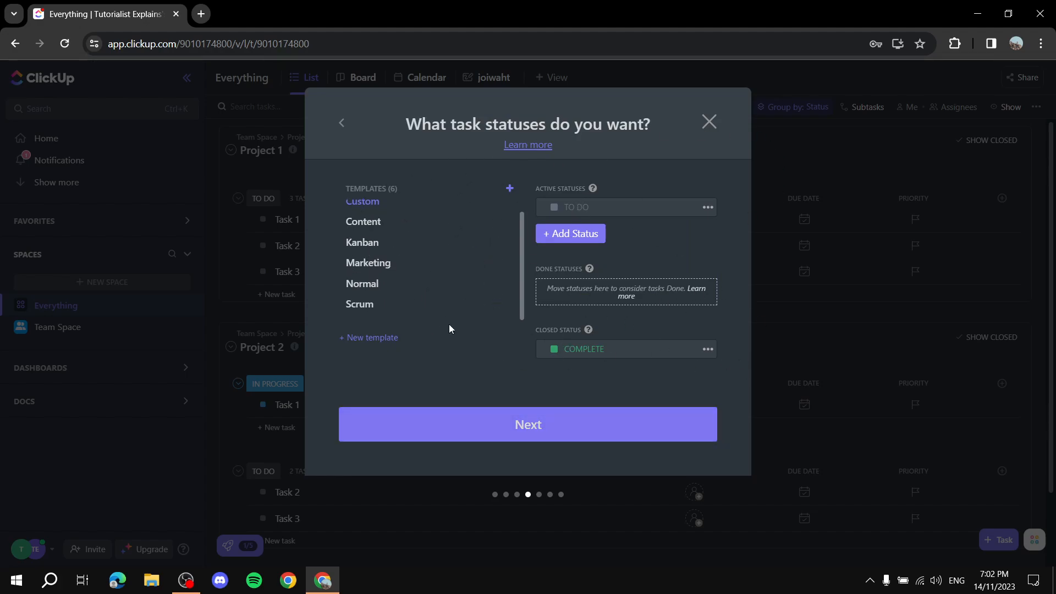
left_click(539, 498)
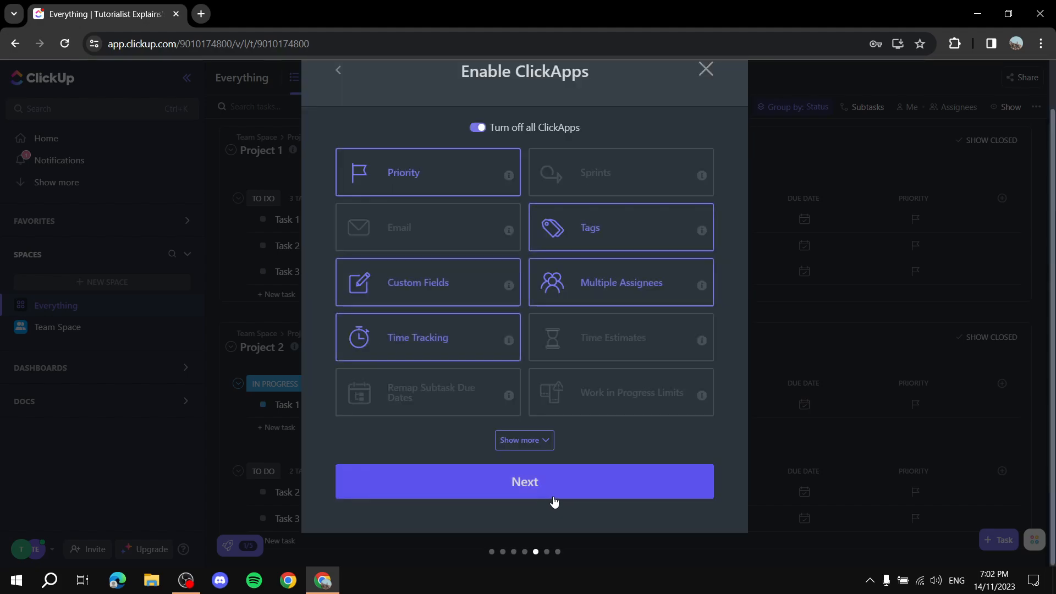
left_click(547, 551)
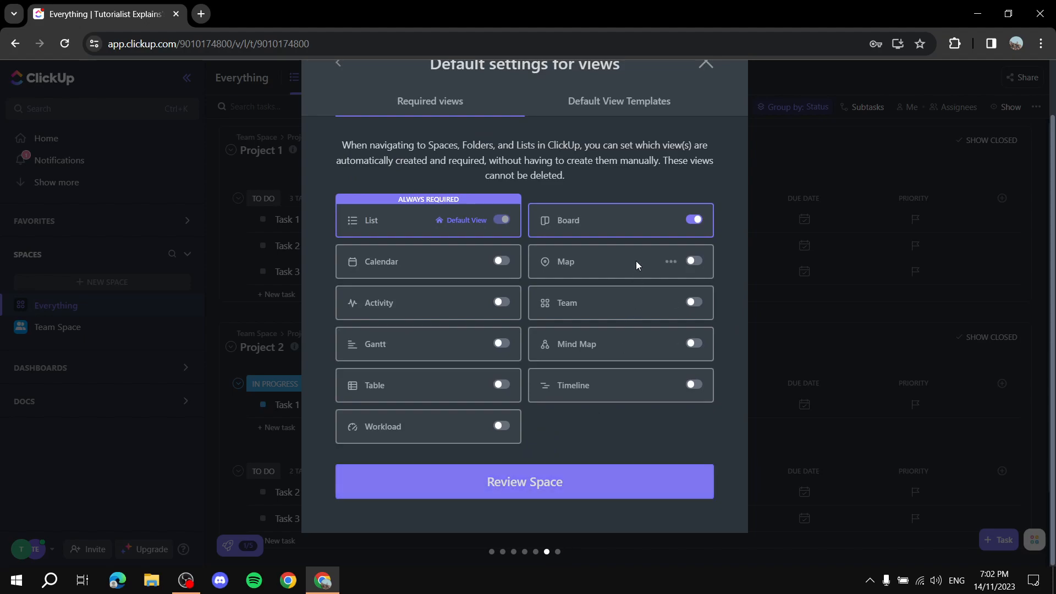
scroll(636, 256, "up", 1)
scroll(628, 279, "down", 1)
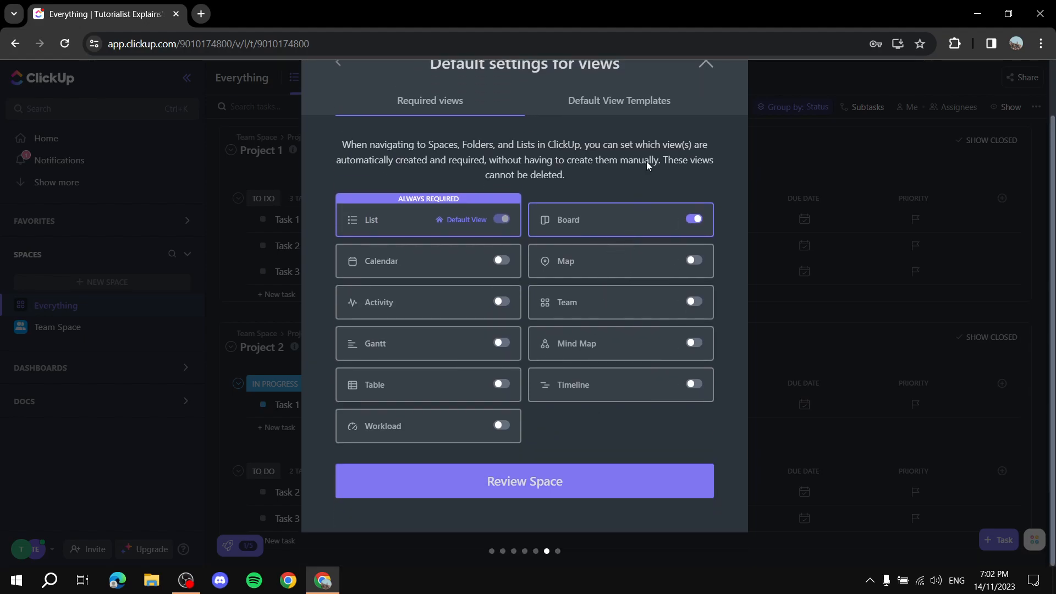
left_click(557, 551)
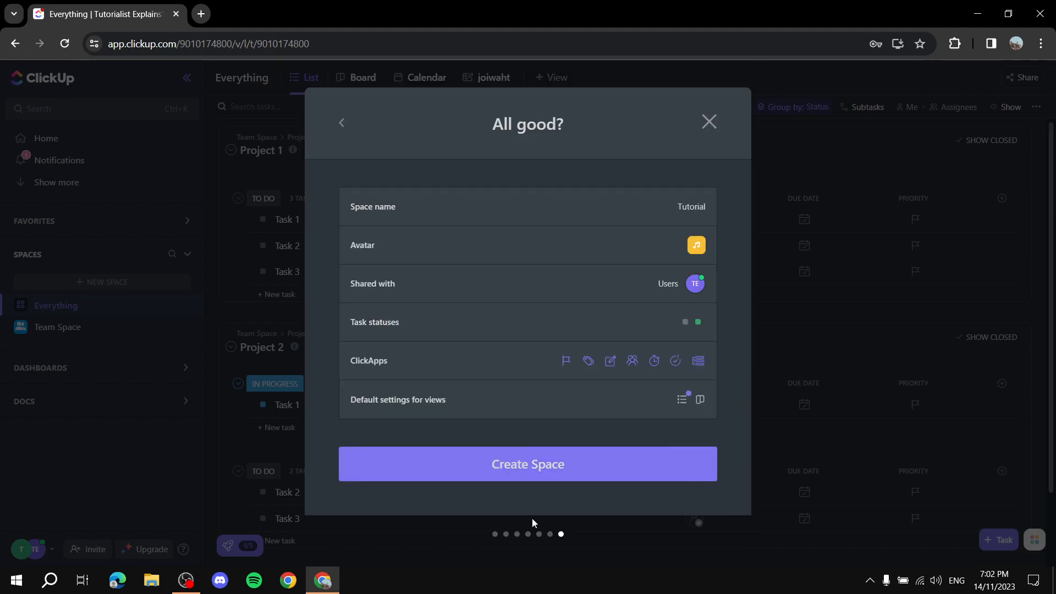
Go back through the space setup pages to the name page and close the setup without creating the space
left_click(341, 124)
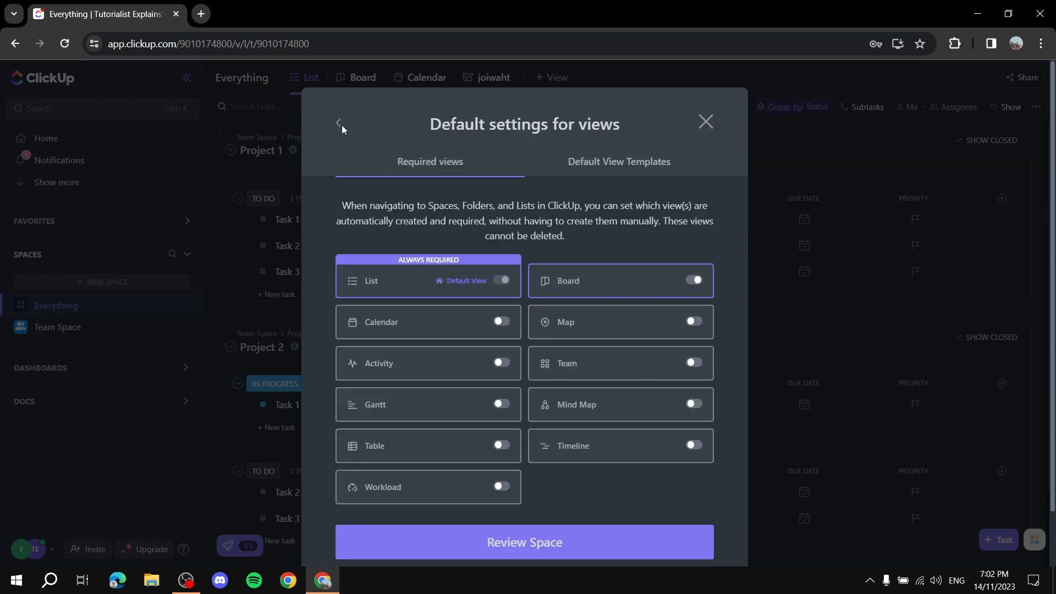
left_click(339, 126)
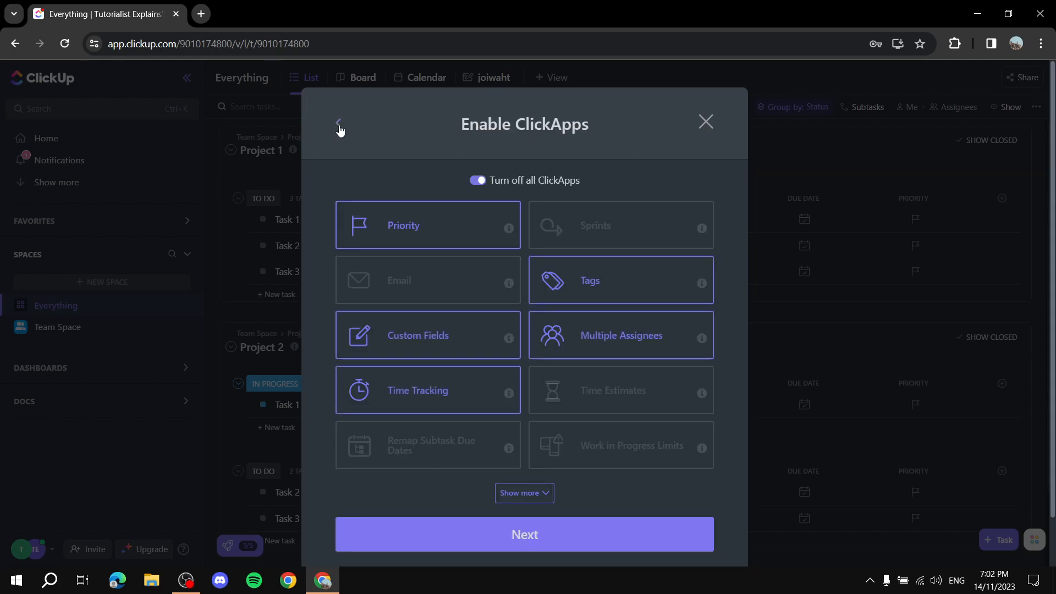
left_click(339, 128)
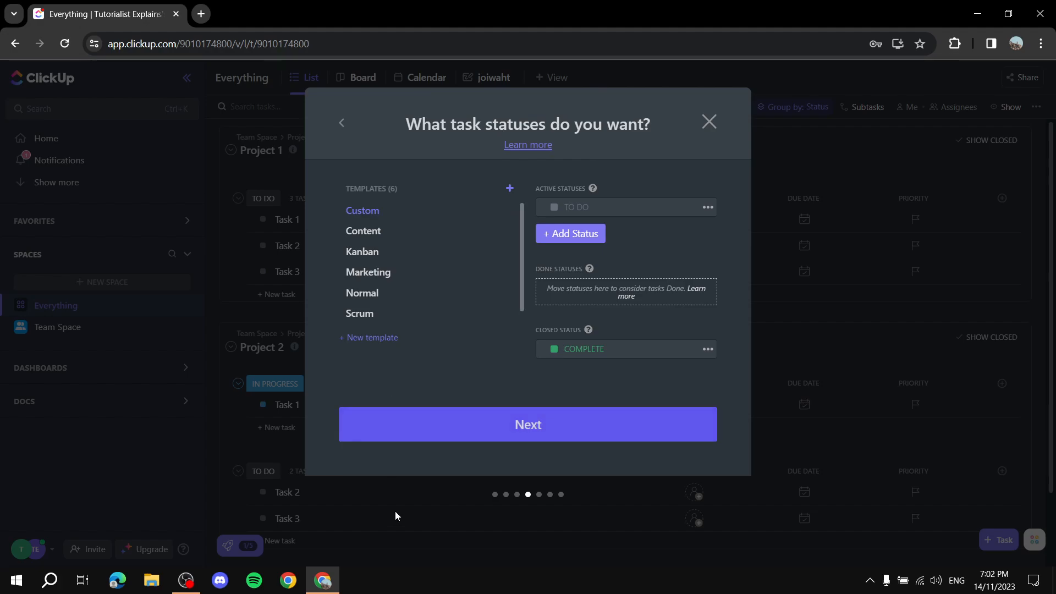
left_click(494, 495)
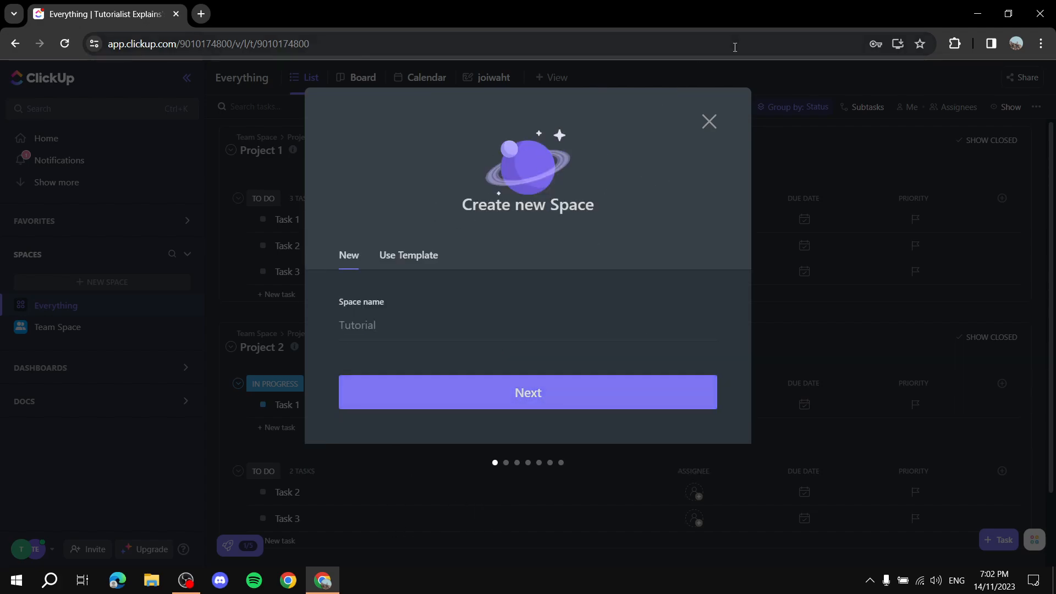
left_click(709, 121)
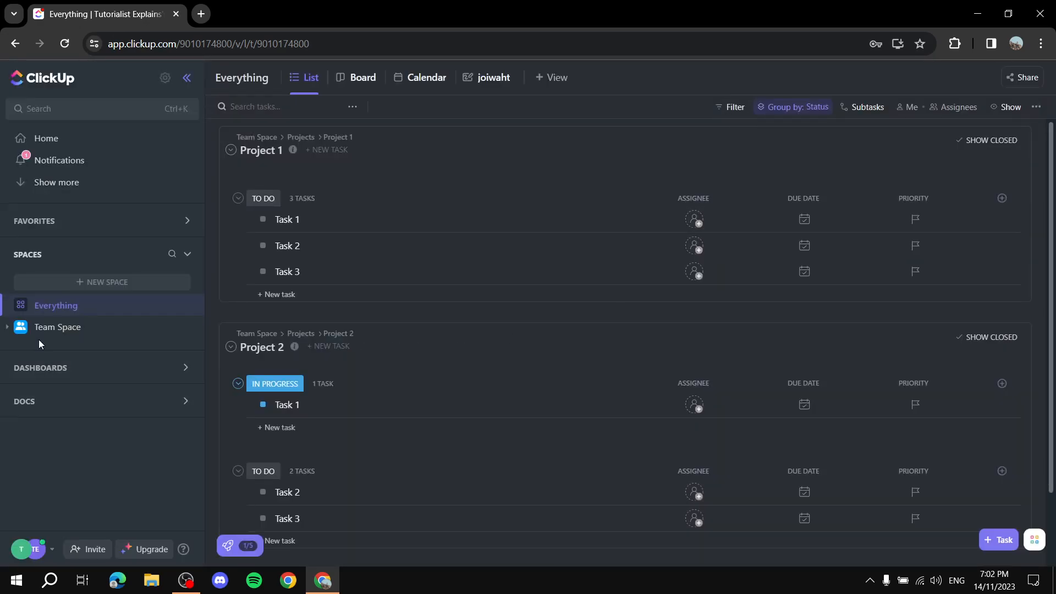
Open the template choices for a new space and browse the Marketing and Other categories
left_click(118, 281)
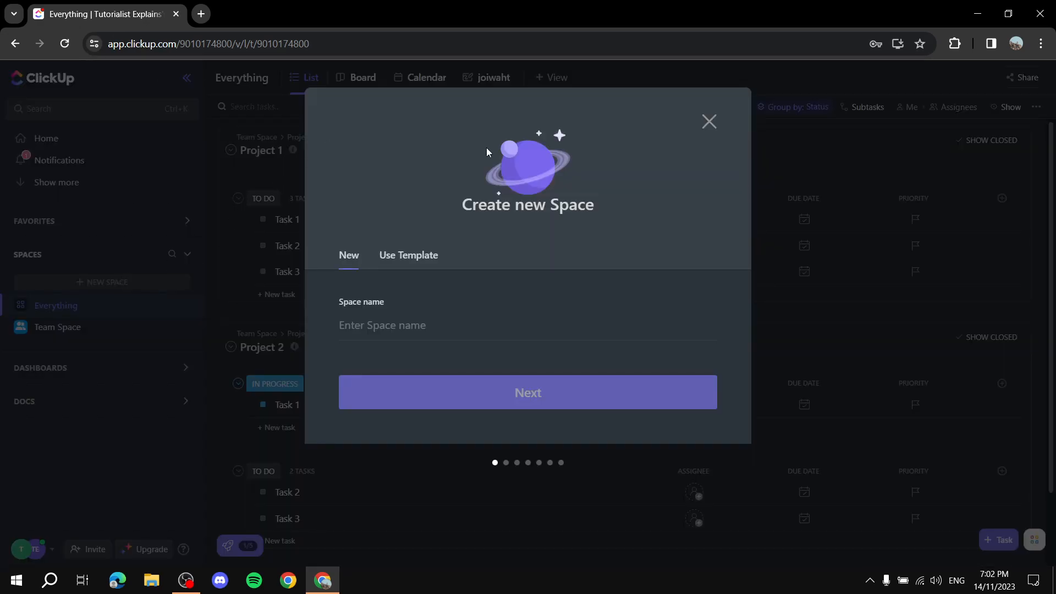
left_click(414, 255)
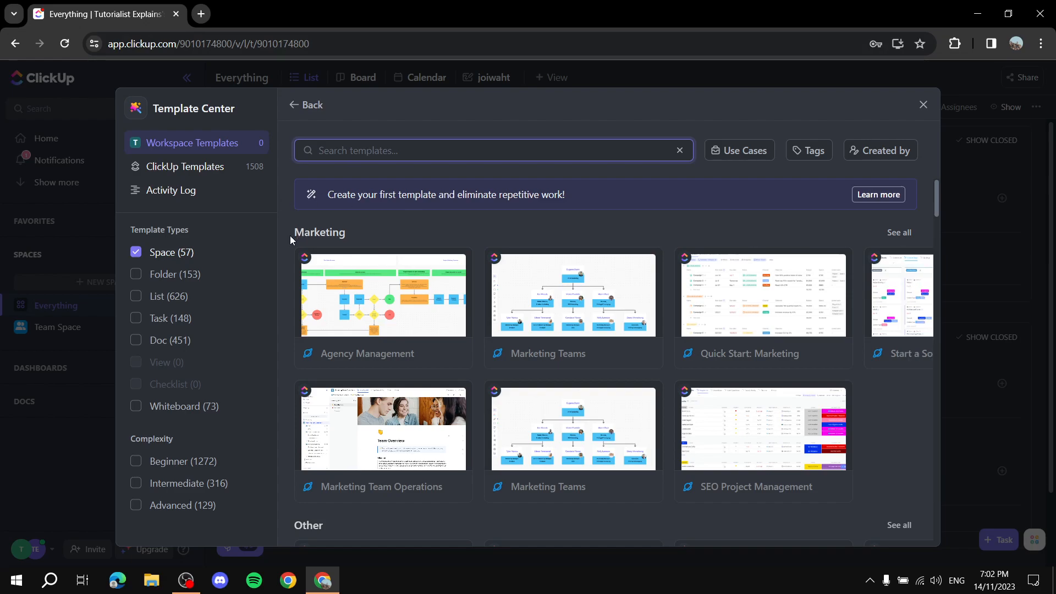
left_click_drag(289, 237, 448, 239)
scroll(352, 233, "down", 1)
scroll(351, 236, "down", 4)
scroll(448, 240, "down", 4)
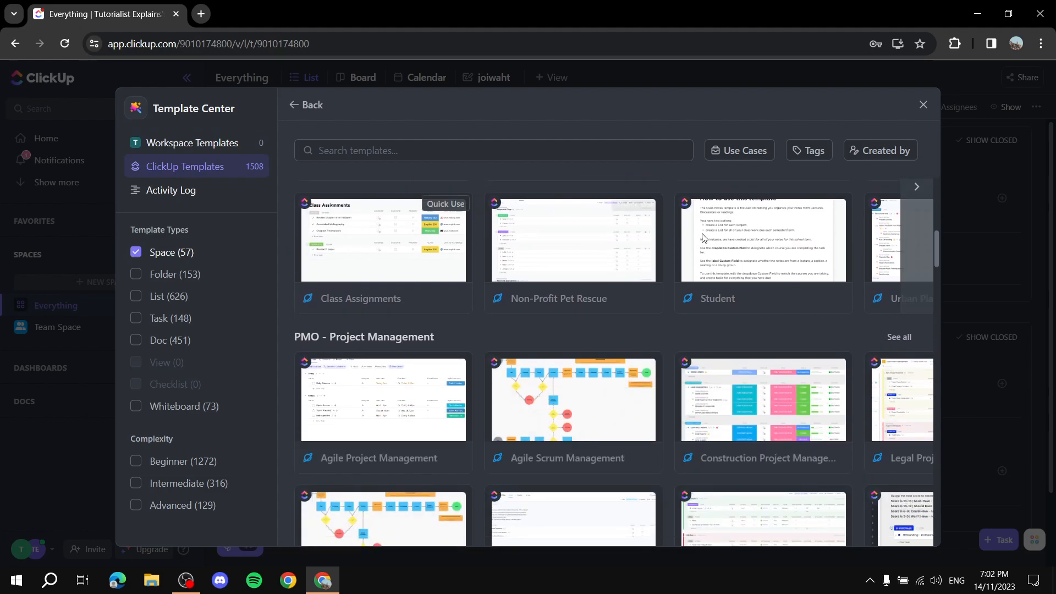
scroll(671, 230, "up", 3)
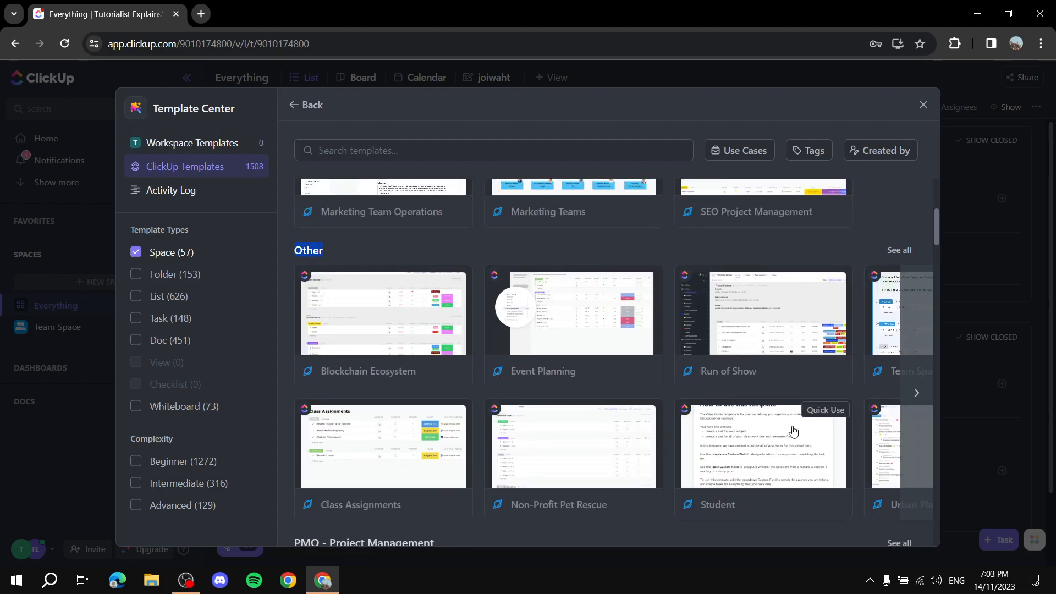
scroll(556, 414, "down", 3)
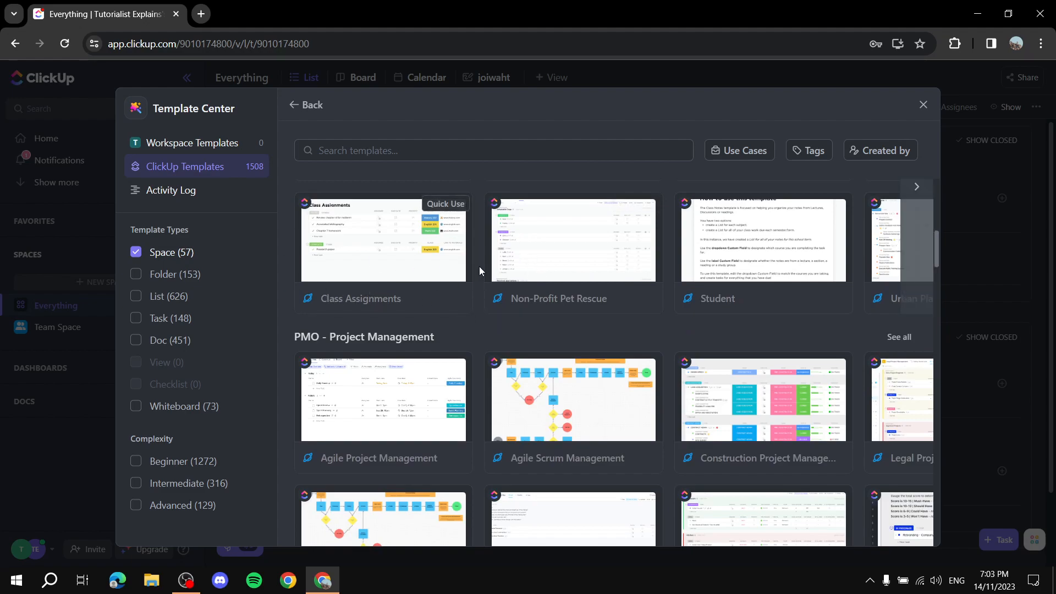
Browse the space templates under PMO - Project Management, Operations, and Engineering & Product
scroll(431, 354, "down", 1)
scroll(423, 360, "down", 1)
scroll(288, 264, "up", 1)
left_click_drag(289, 264, 441, 269)
scroll(489, 352, "down", 2)
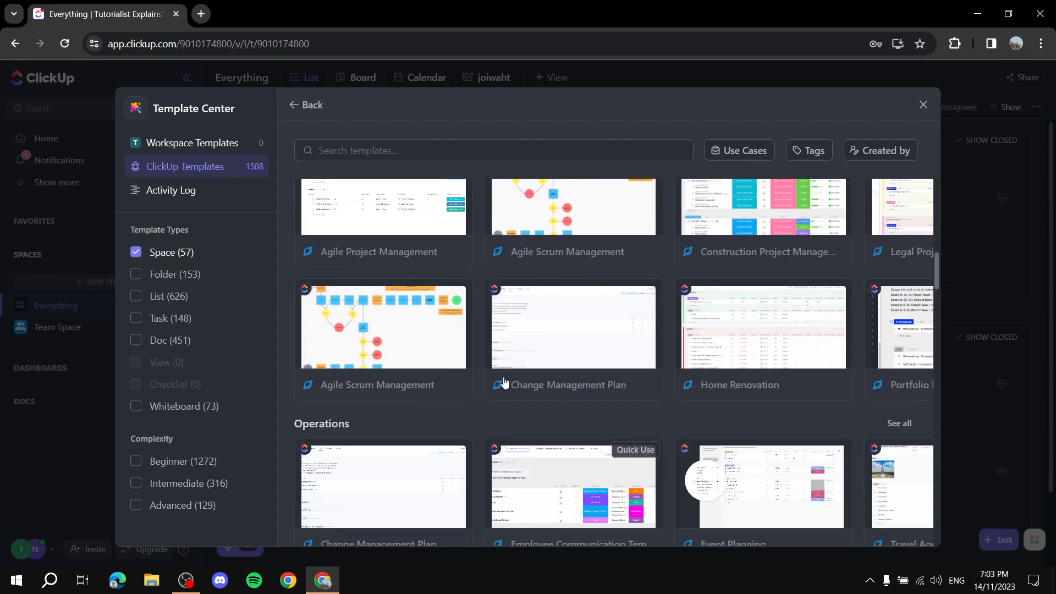
scroll(385, 363, "down", 2)
scroll(330, 336, "down", 5)
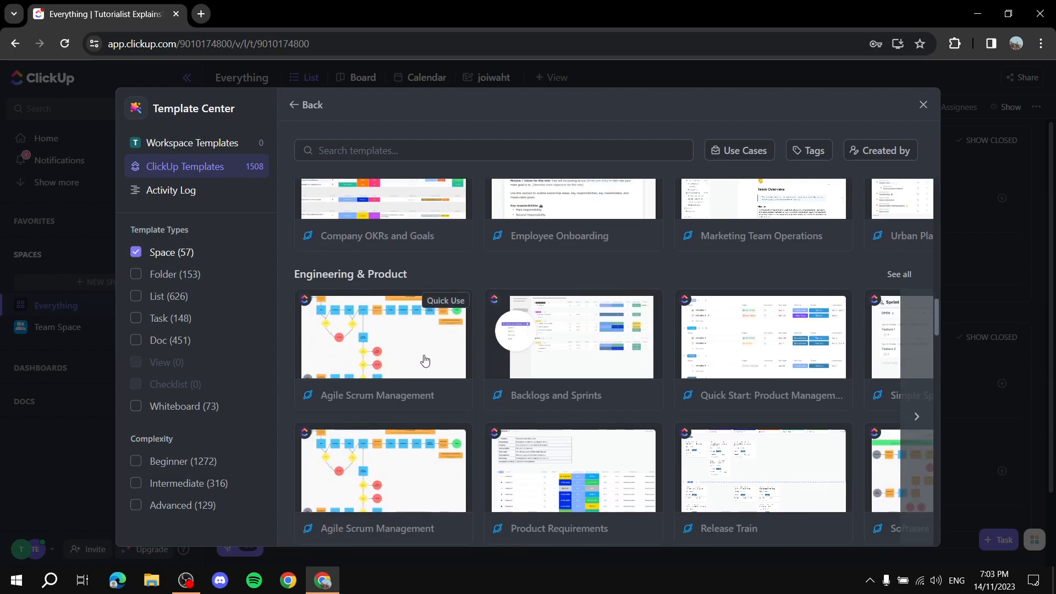
scroll(415, 360, "up", 10)
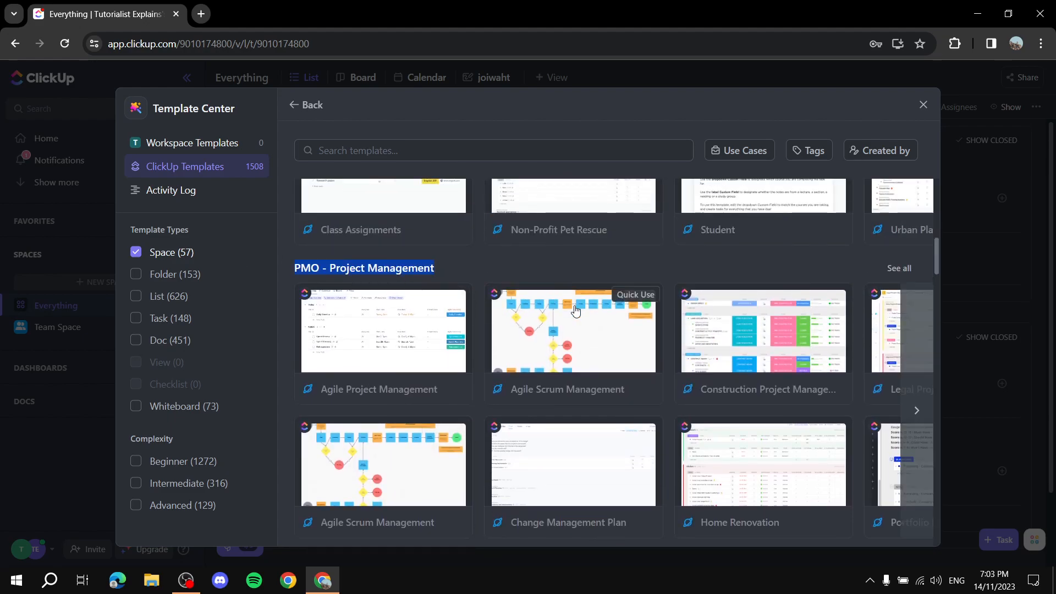
Show all PMO - Project Management templates, view the details of a Project Management template, and close the Template Center
left_click(899, 268)
scroll(905, 325, "down", 3)
scroll(572, 356, "down", 6)
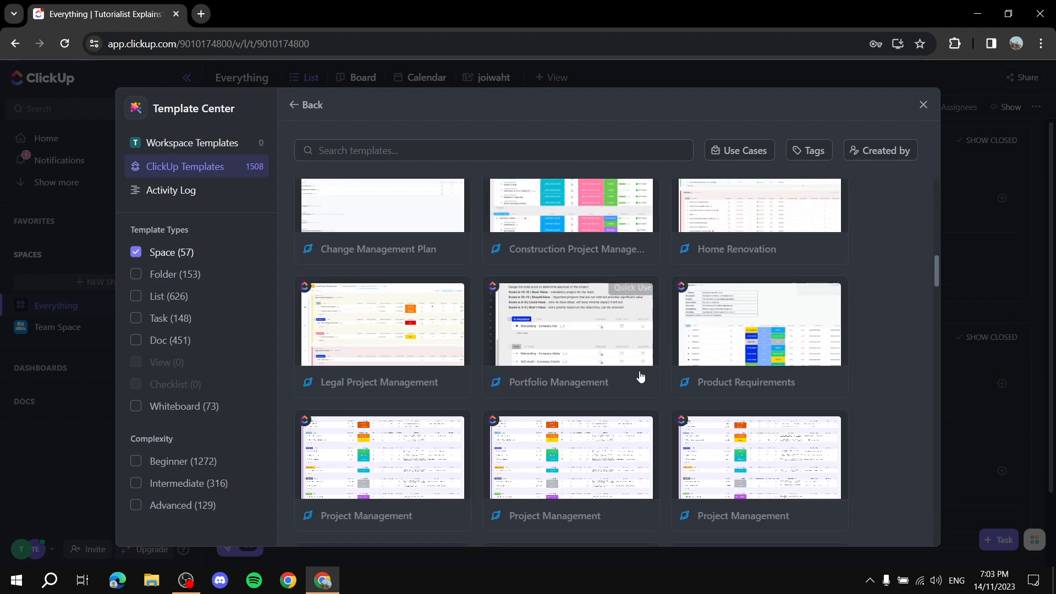
scroll(731, 437, "up", 1)
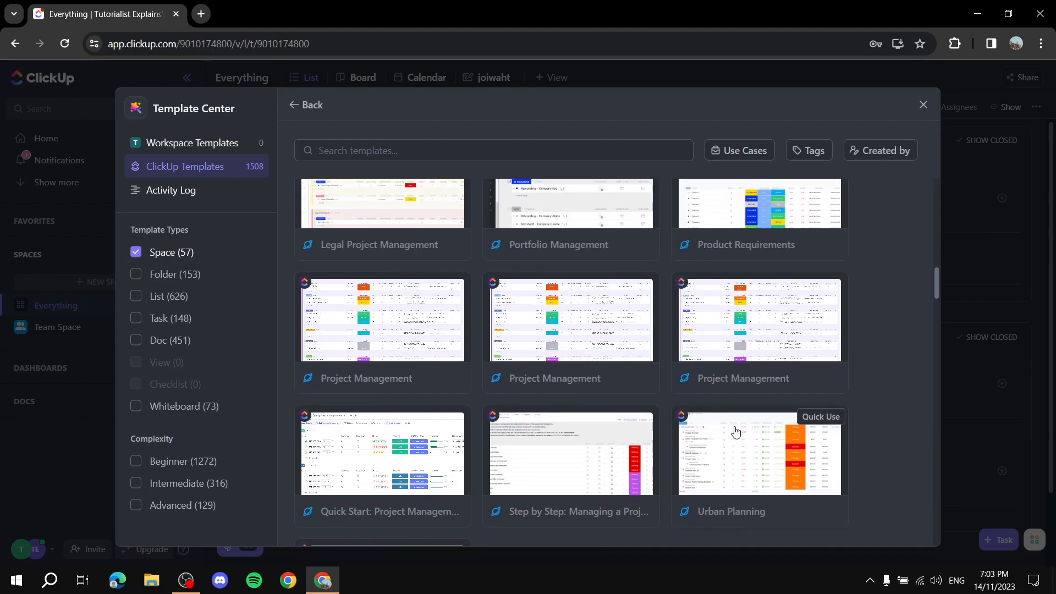
left_click(746, 330)
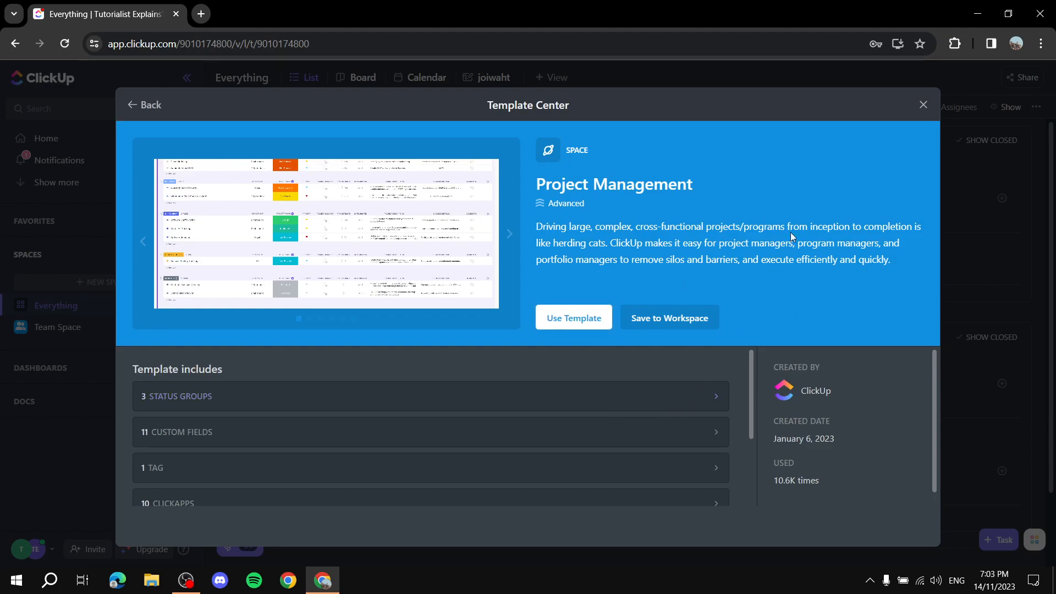
left_click(923, 104)
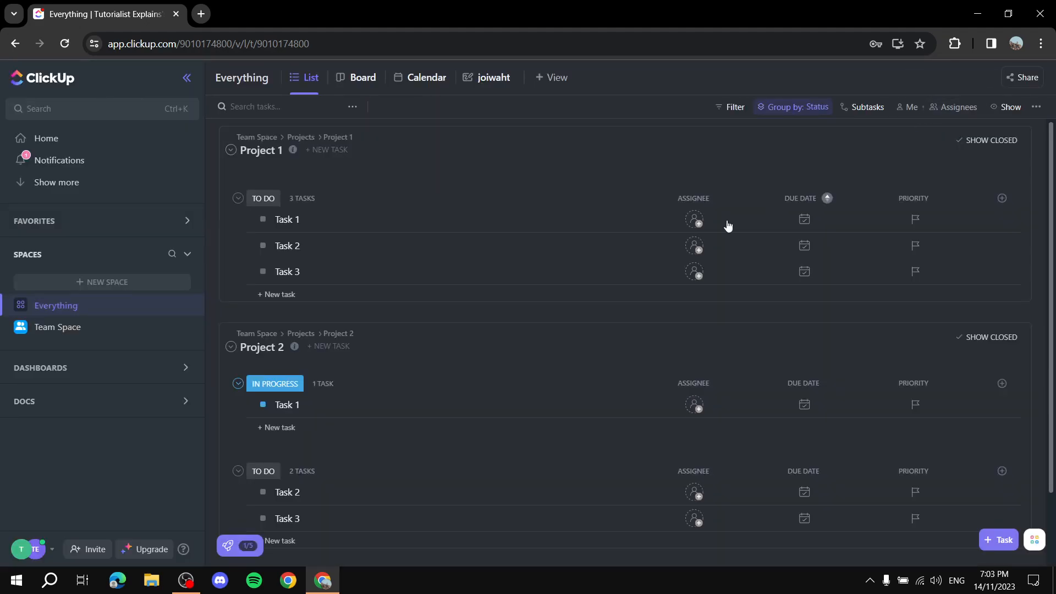
Open the Team Space to view its projects and tasks
left_click(102, 328)
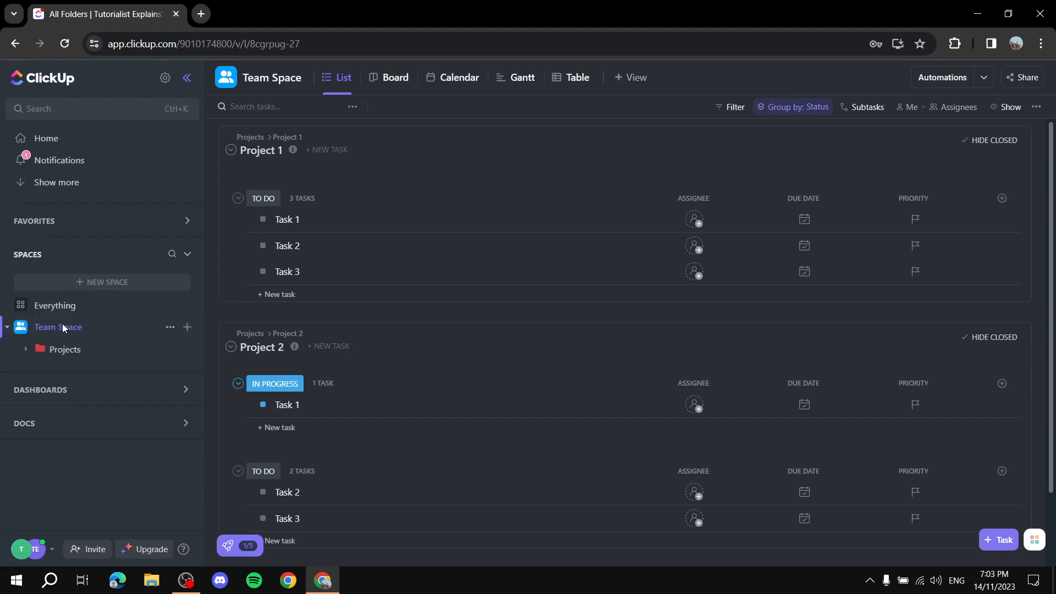
Open Project 1 in the Projects folder, collapse the sidebar, and look through the project's Board, Gantt and Table views
left_click(25, 349)
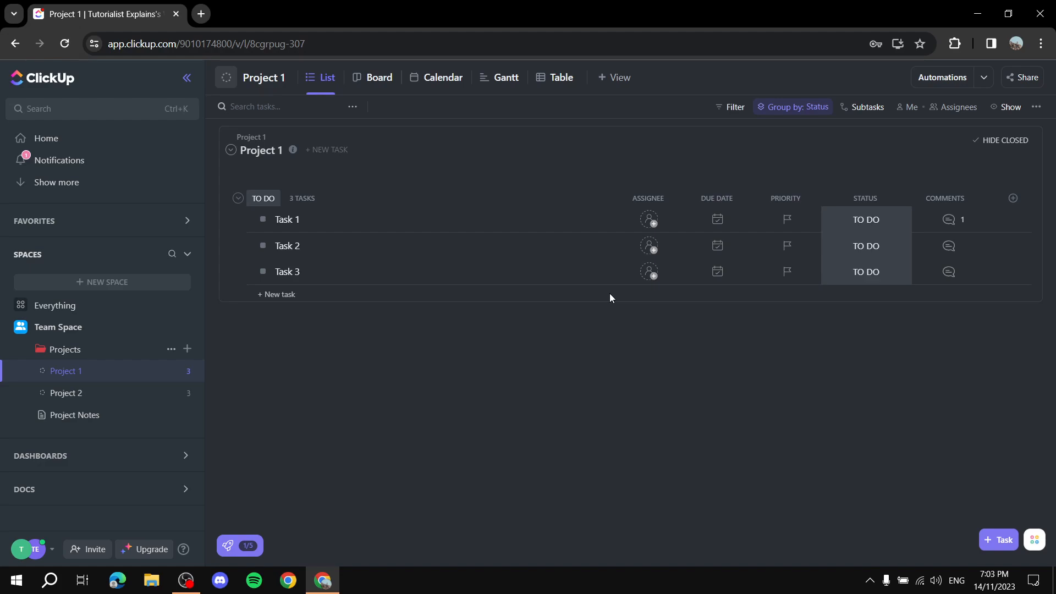
left_click(187, 77)
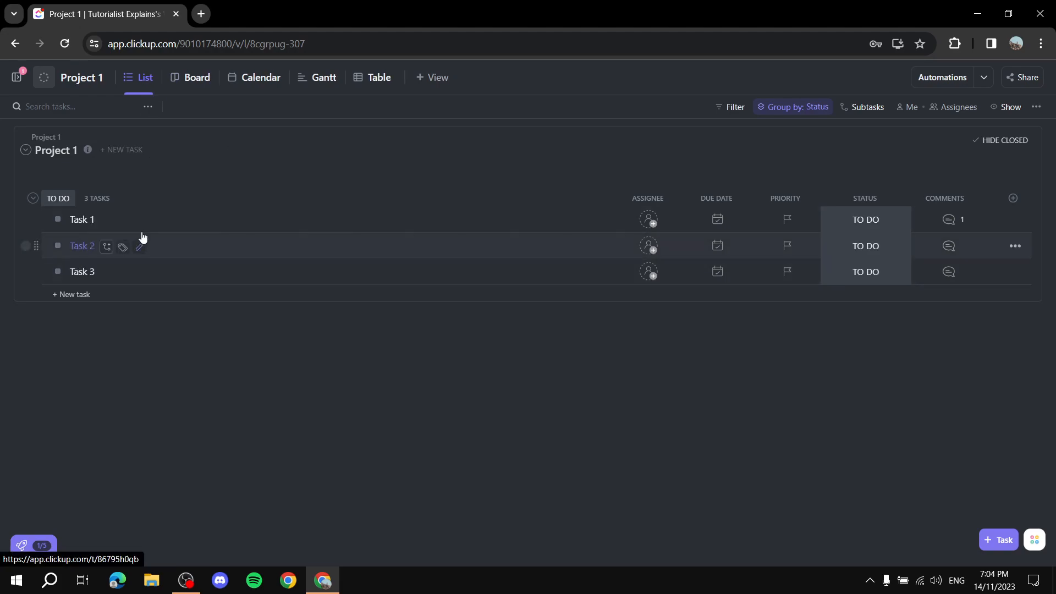
left_click(189, 80)
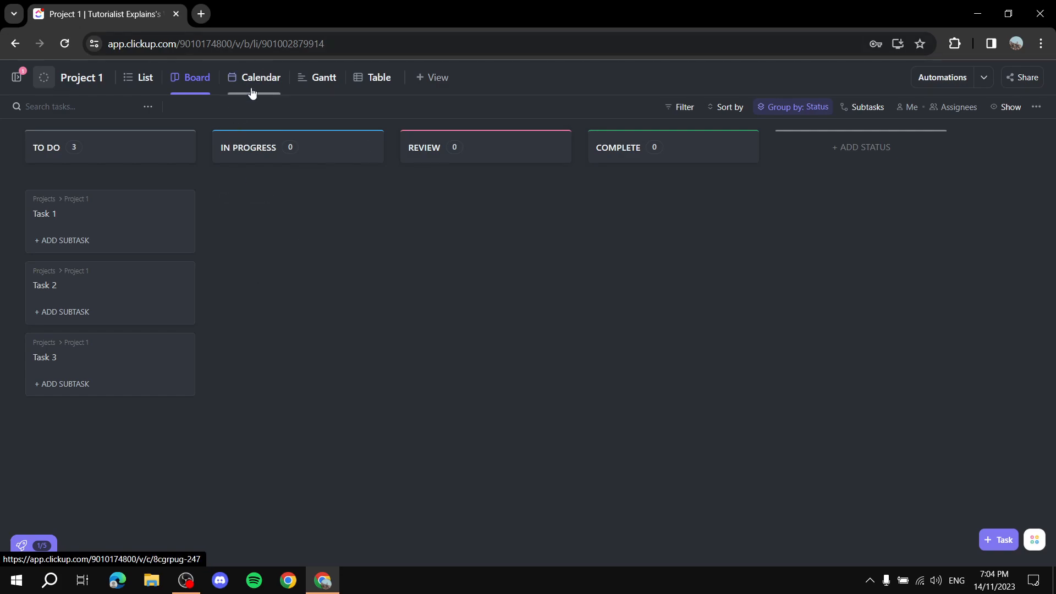
left_click(337, 78)
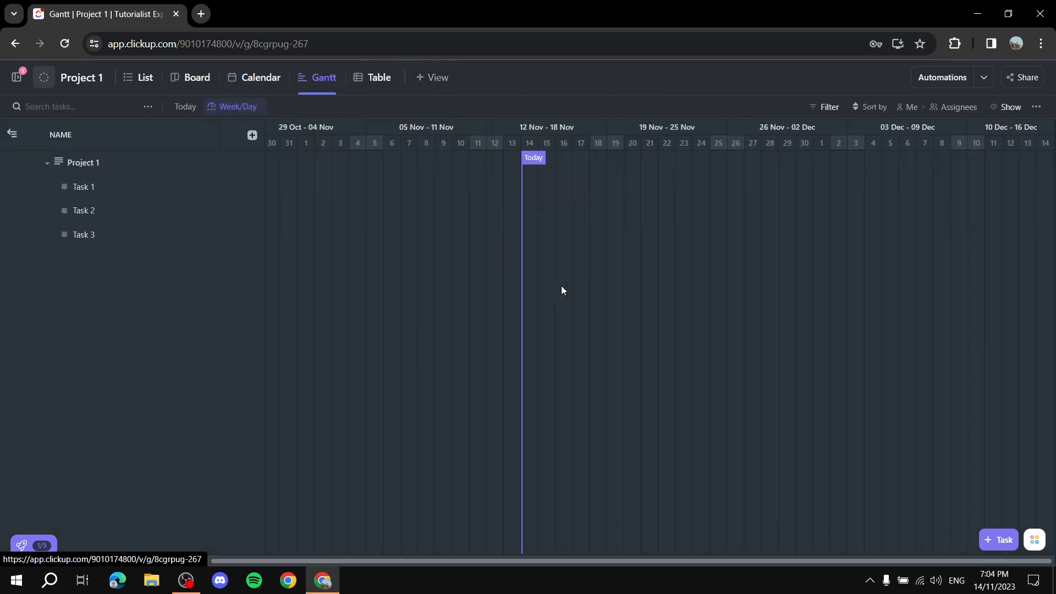
left_click(374, 84)
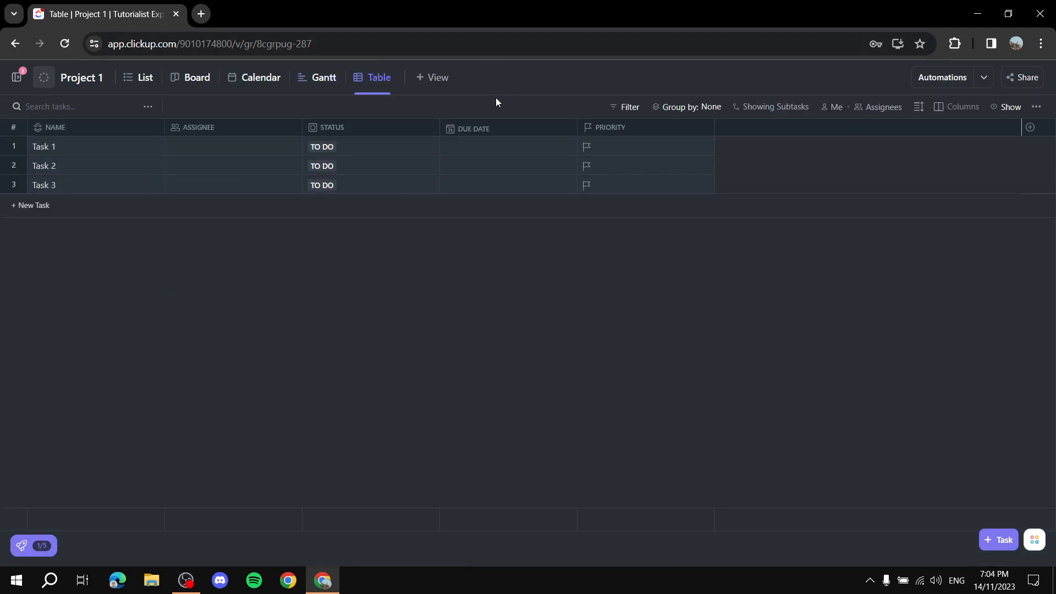
Add a Whiteboard view to Project 1 and dismiss the template choices to get a blank board
left_click(437, 81)
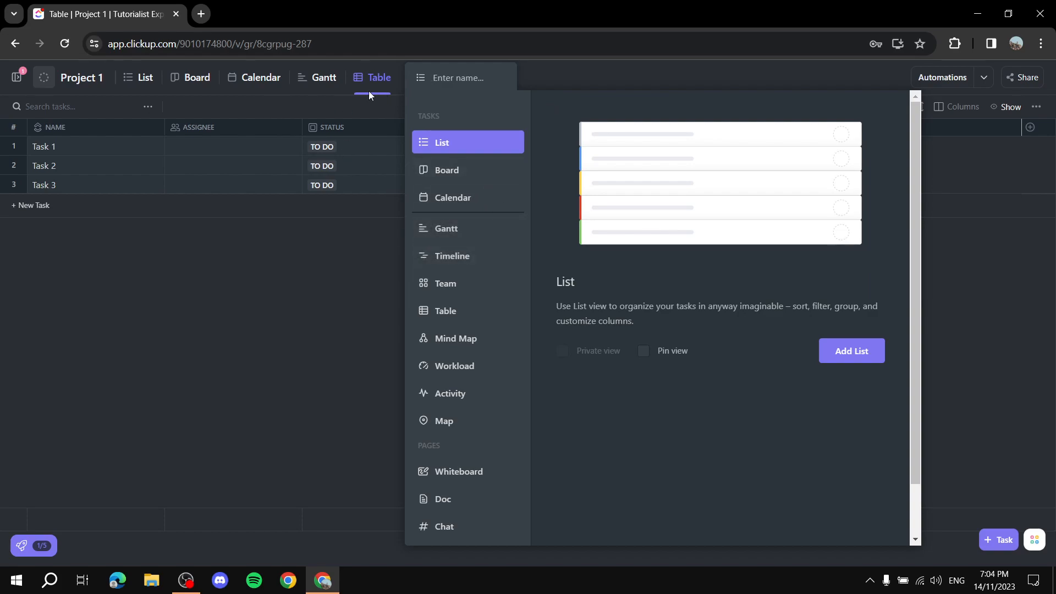
scroll(491, 361, "down", 1)
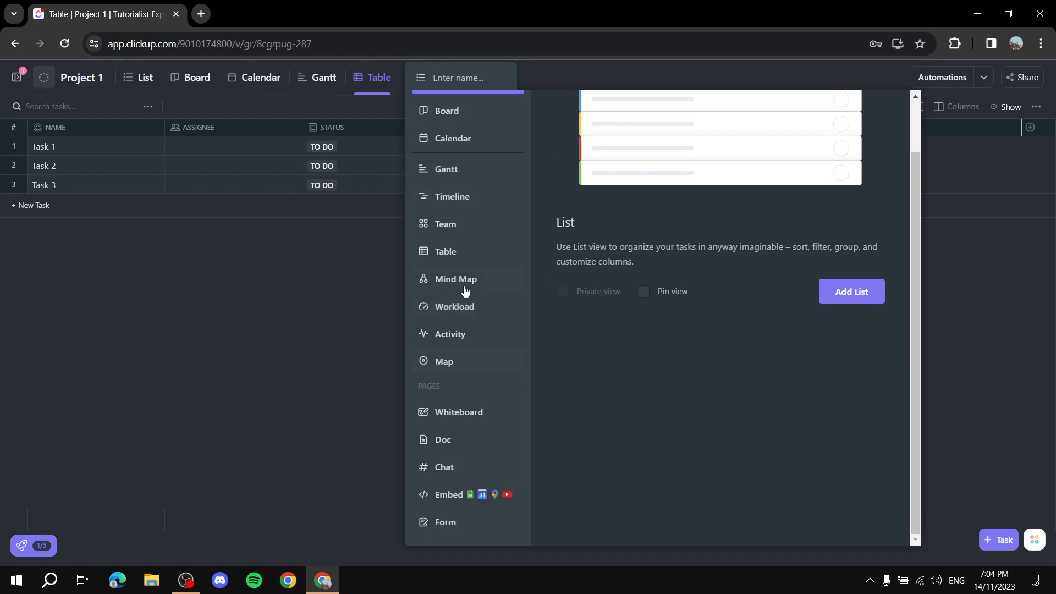
left_click(456, 411)
left_click(805, 290)
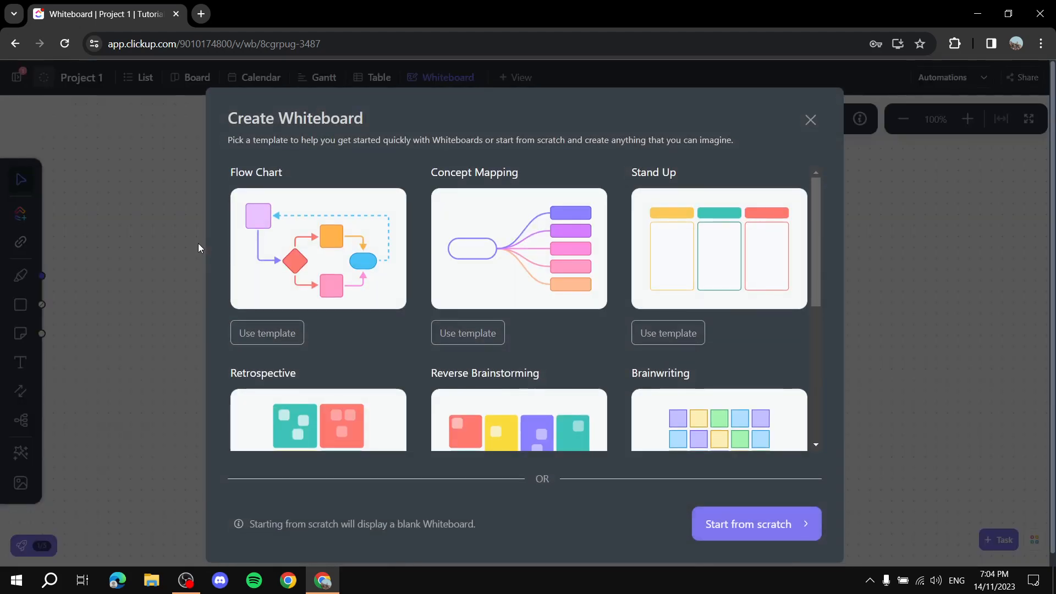
left_click(810, 120)
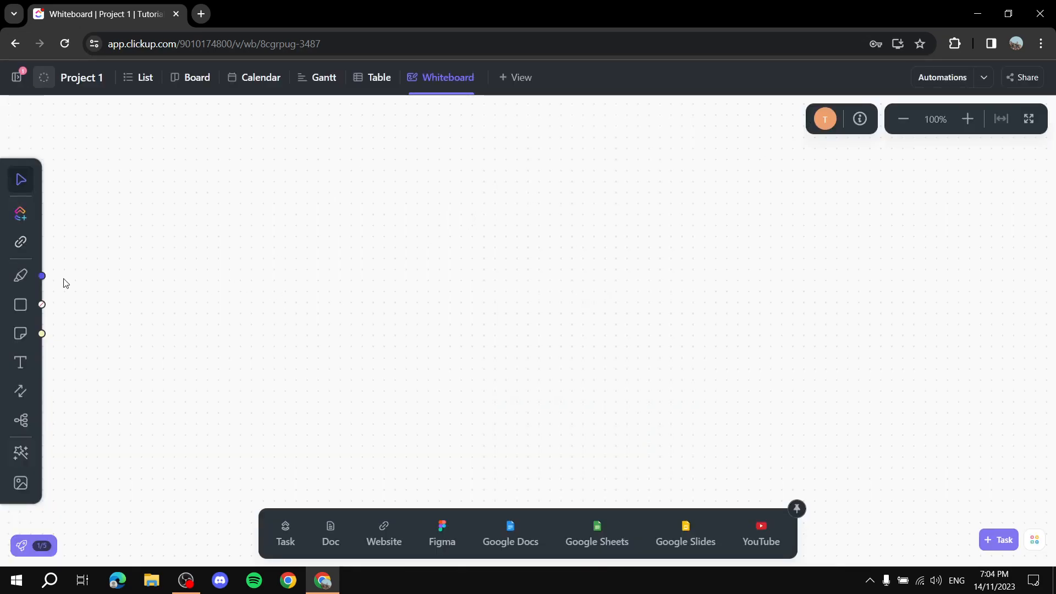
Draw a large curved stroke and a long slanted line across the whiteboard with the dark grey pen
left_click(20, 276)
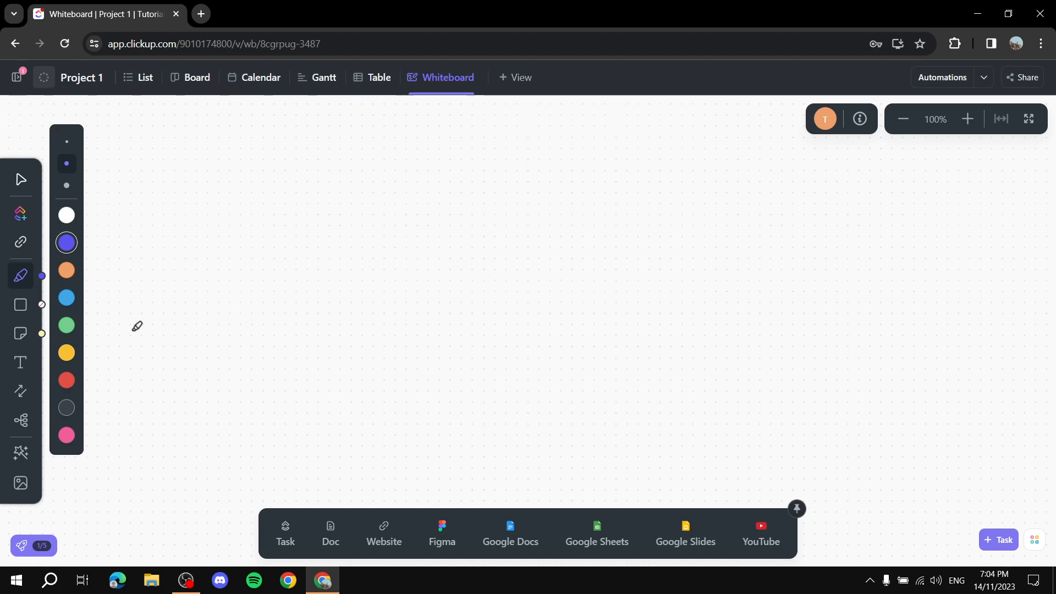
left_click(67, 408)
left_click_drag(210, 354, 455, 326)
left_click_drag(433, 365, 179, 472)
left_click_drag(326, 353, 850, 250)
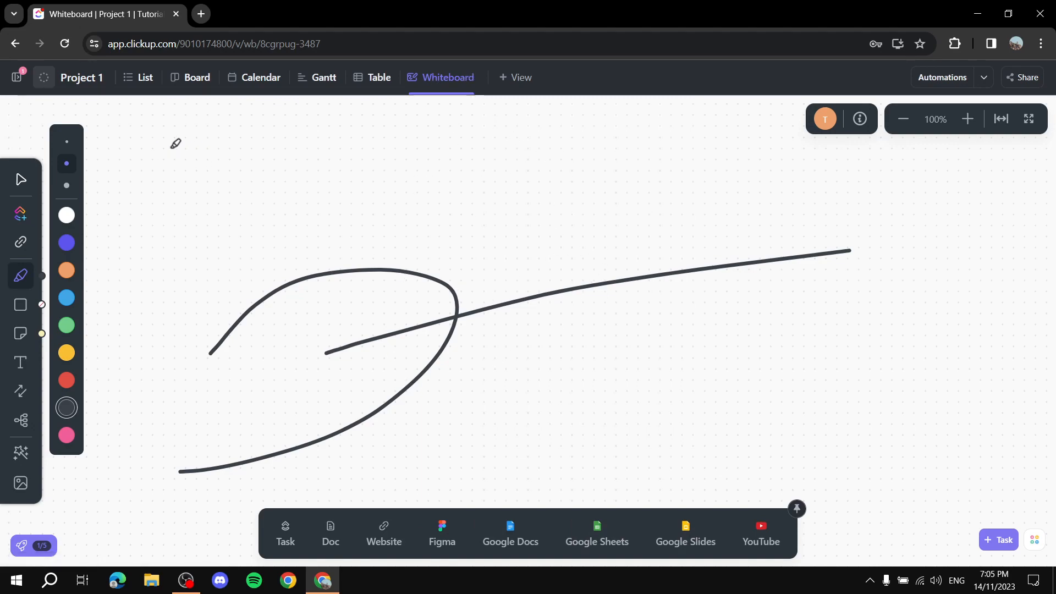
Add a task named "Create a food recipe" to the To Do column in Project 1's Board view
left_click(192, 78)
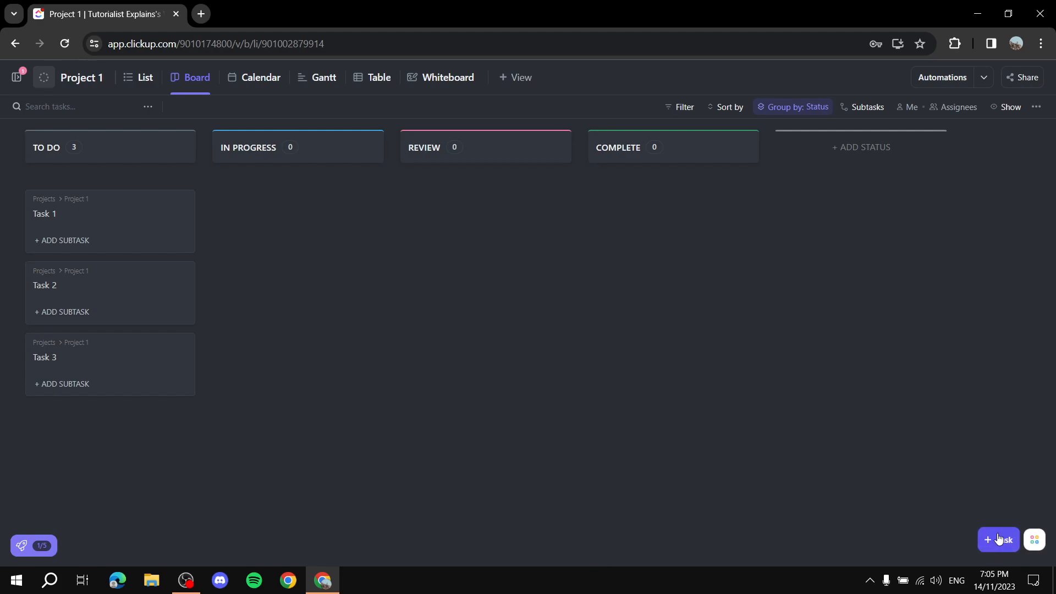
left_click(65, 418)
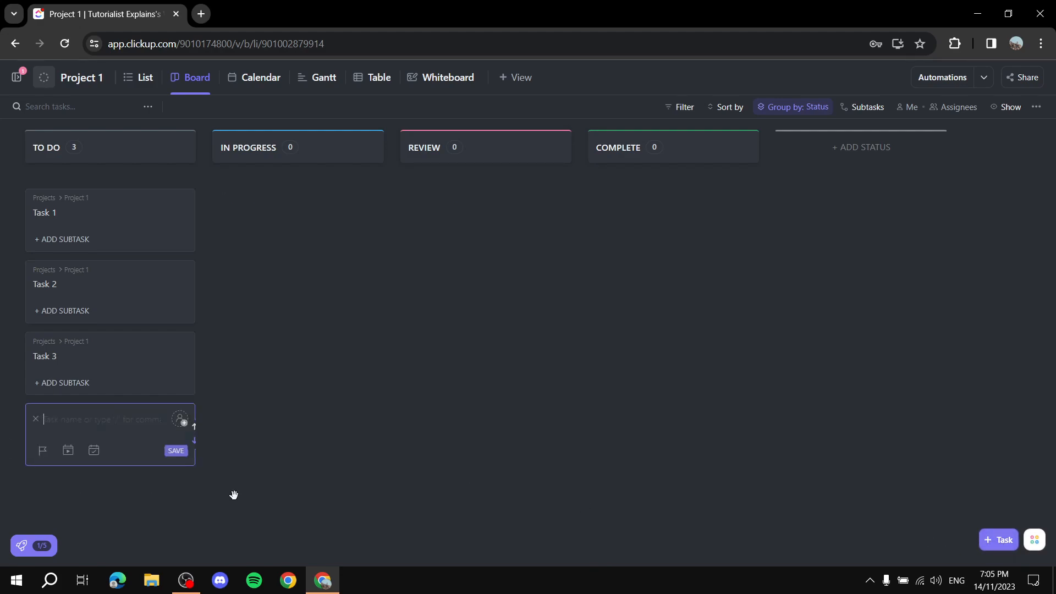
type("Create a food")
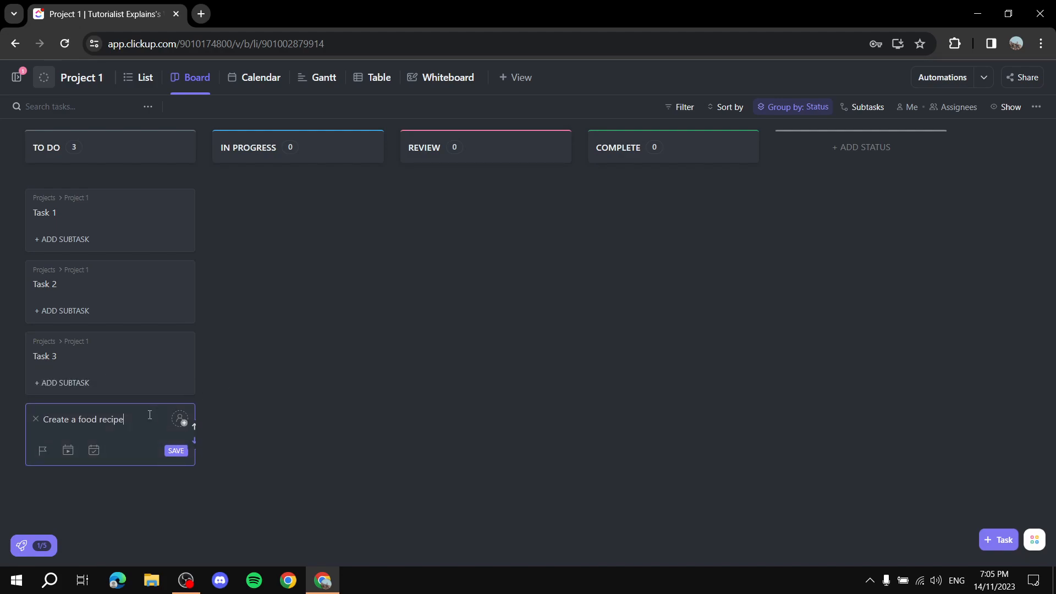
left_click(176, 450)
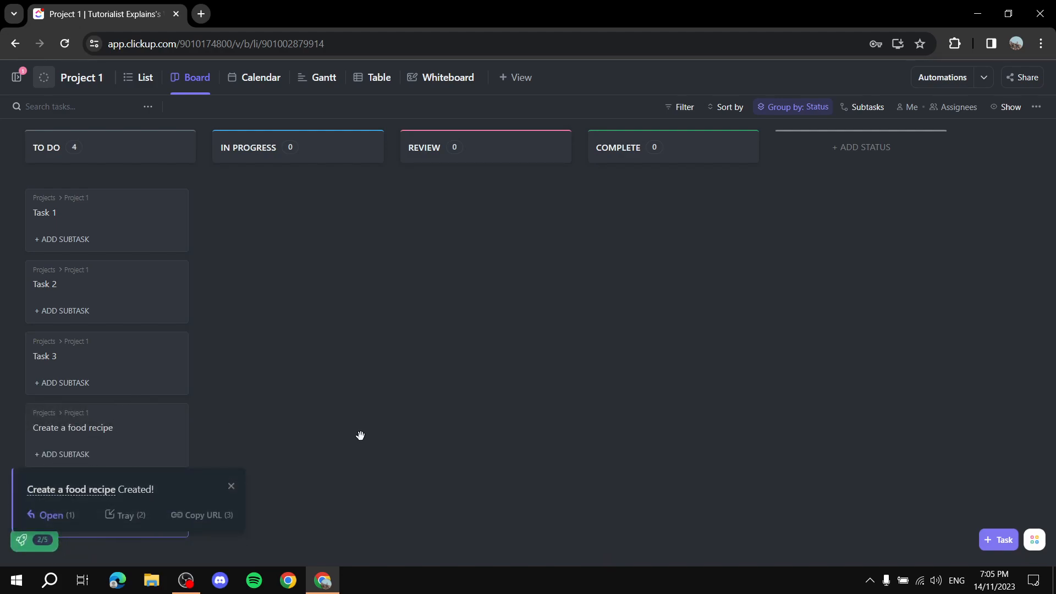
left_click(231, 486)
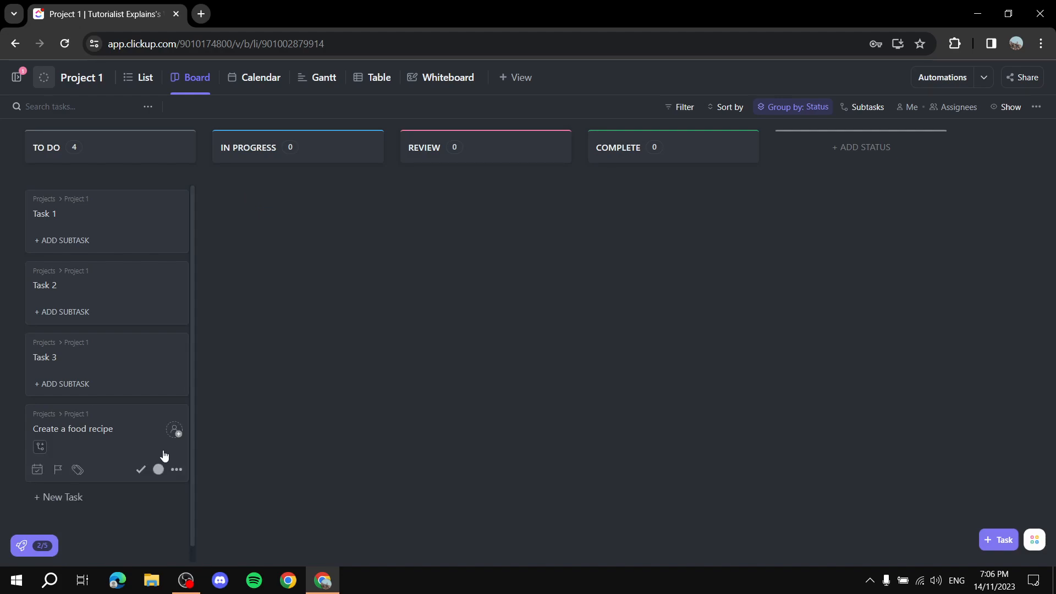
Open the "Create a food recipe" task to review its details and the Toggl sync option, and close it without syncing
left_click(115, 437)
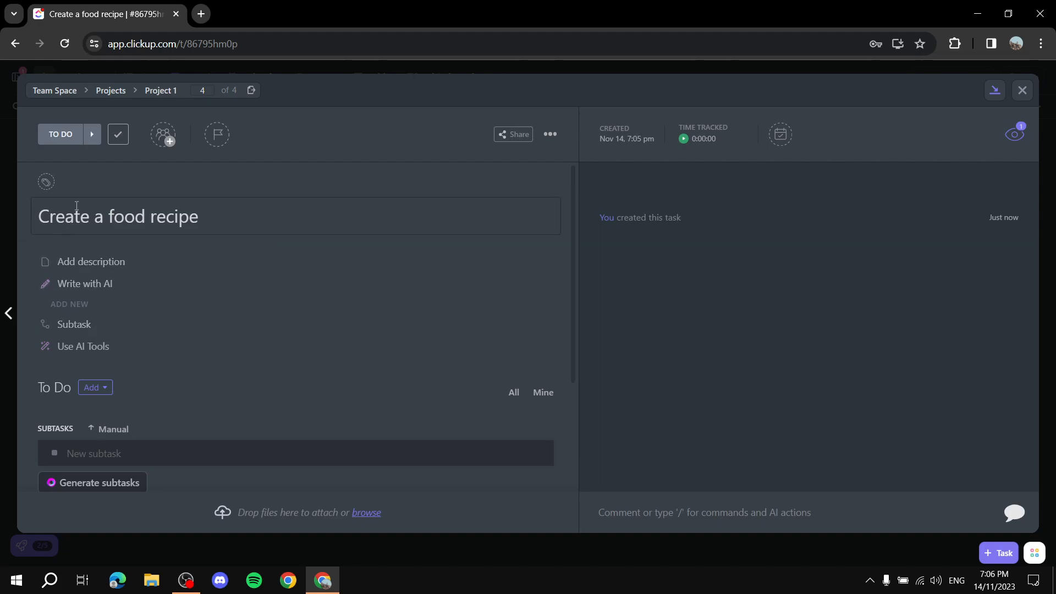
left_click_drag(38, 217, 226, 220)
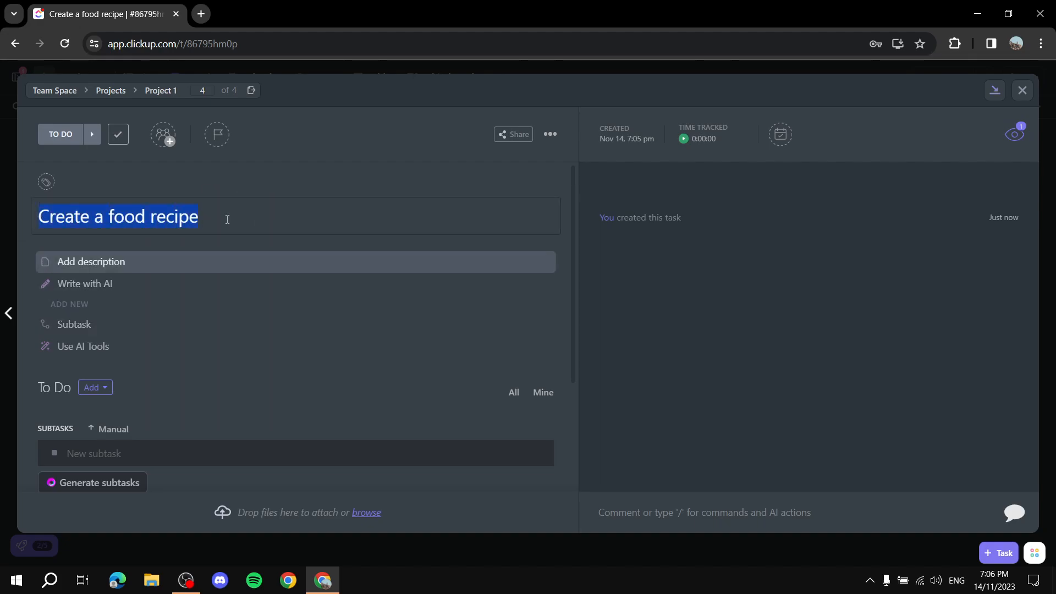
left_click(247, 131)
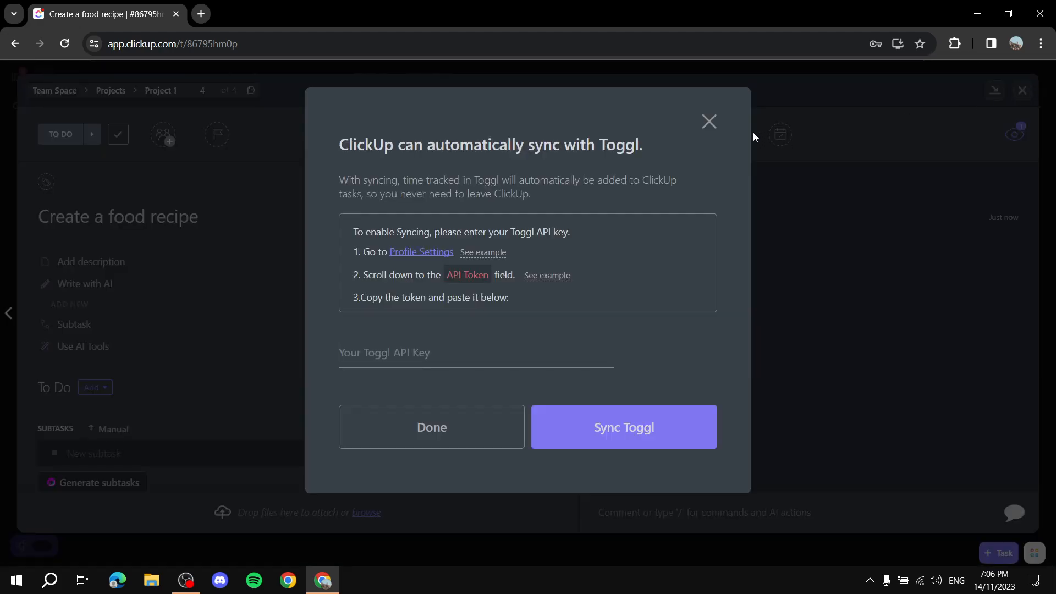
left_click(709, 121)
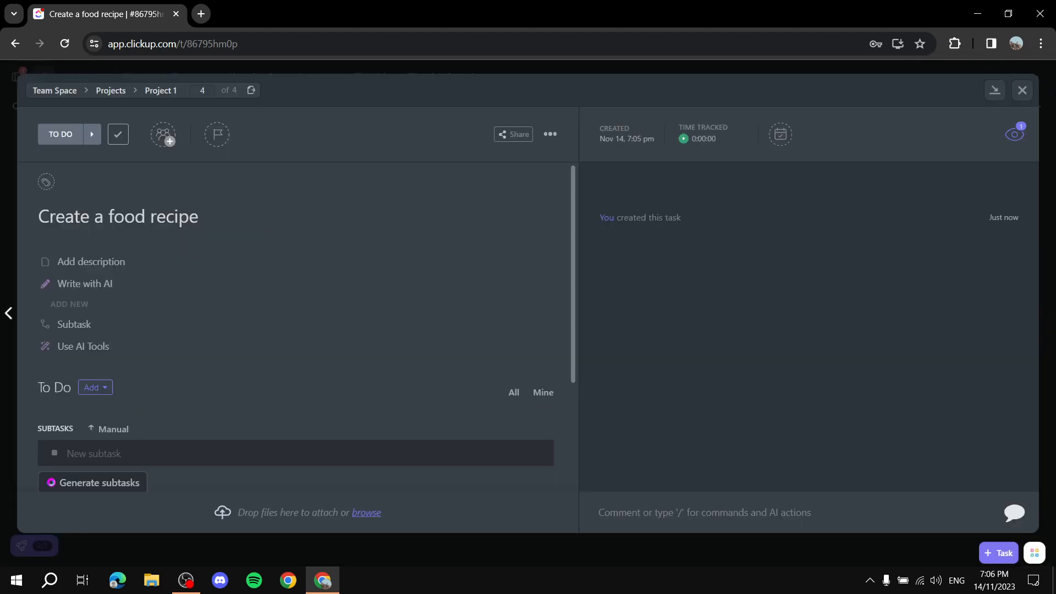
key("Escape")
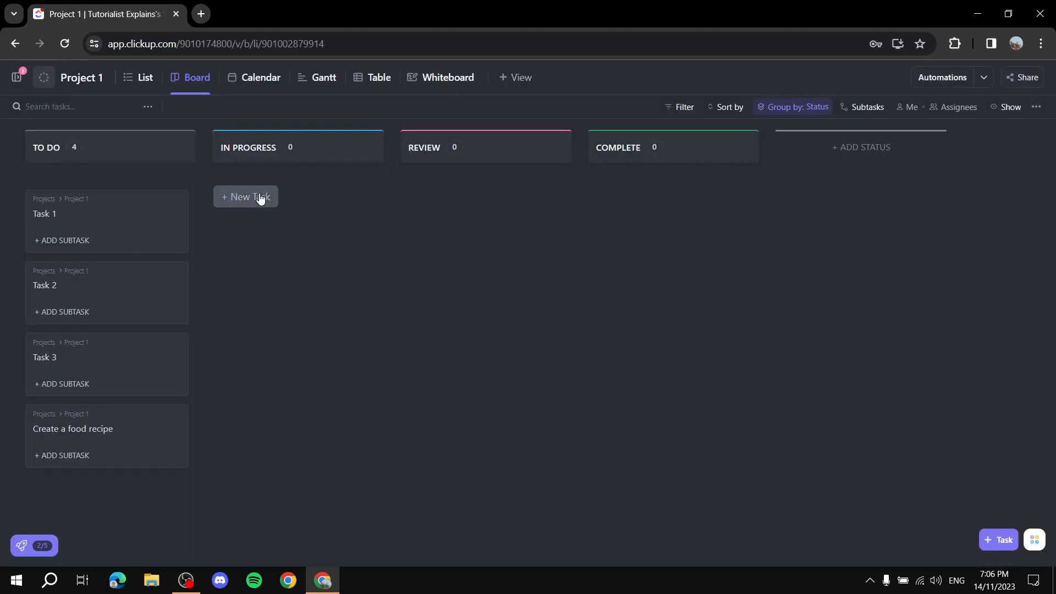
Add a task named "Script" to the In Progress column of the board
left_click(259, 197)
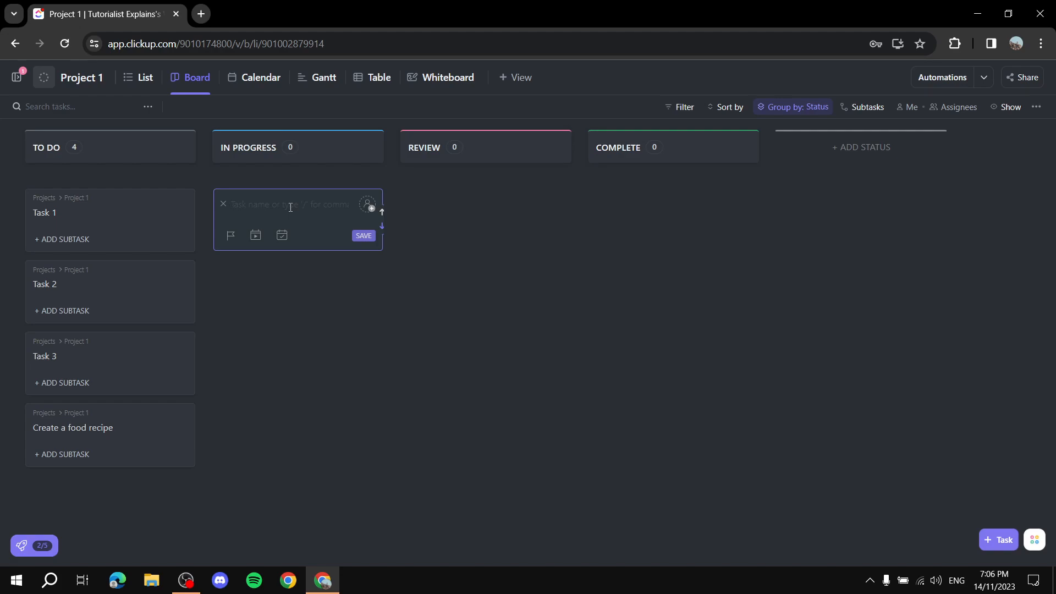
type("Script")
key("Return")
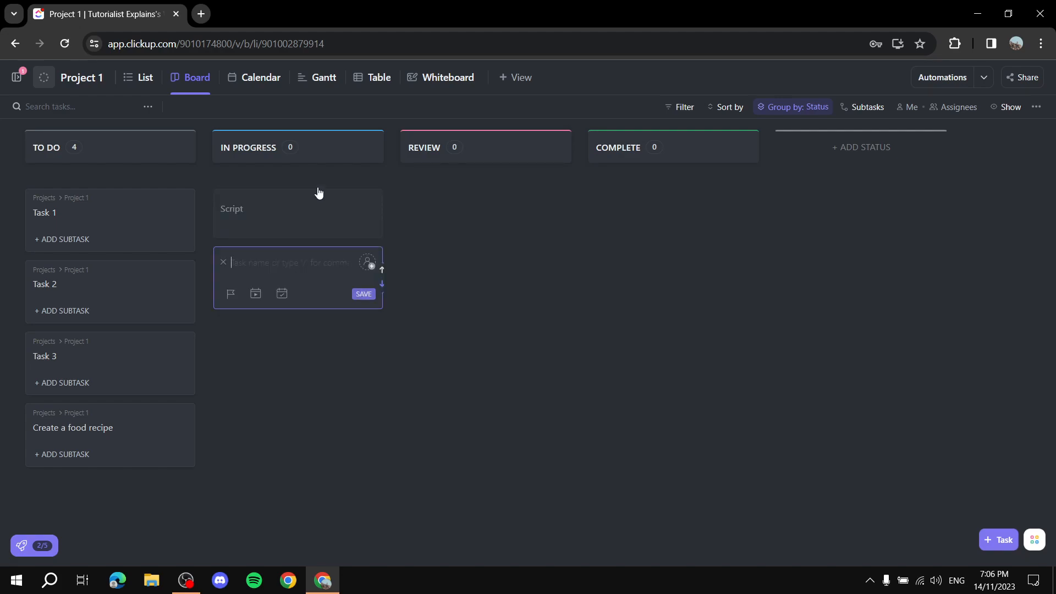
Open the Script task, assign it to yourself, and set its priority to Normal
left_click(315, 218)
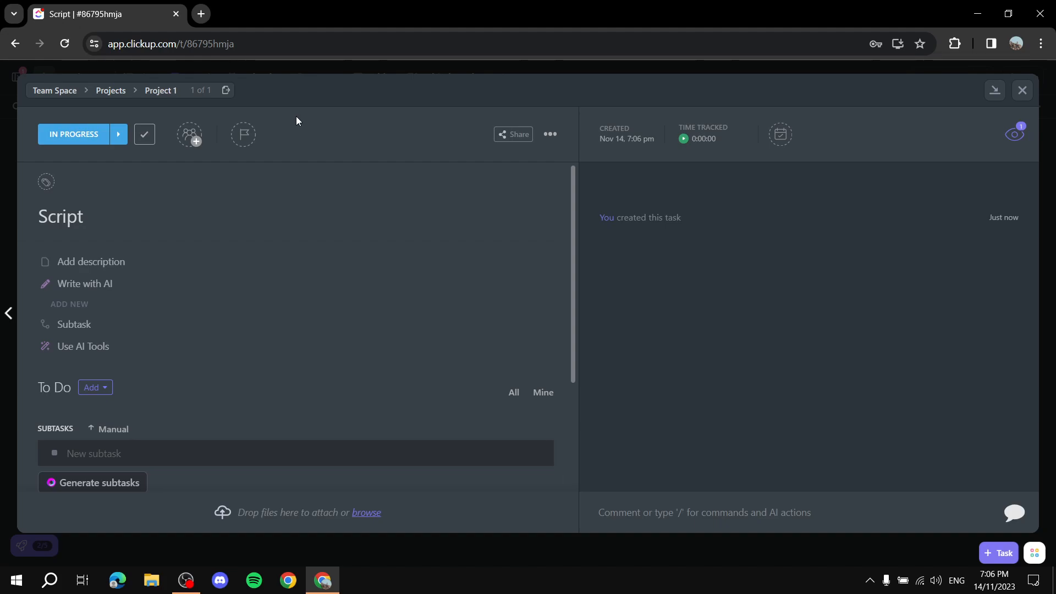
left_click(190, 134)
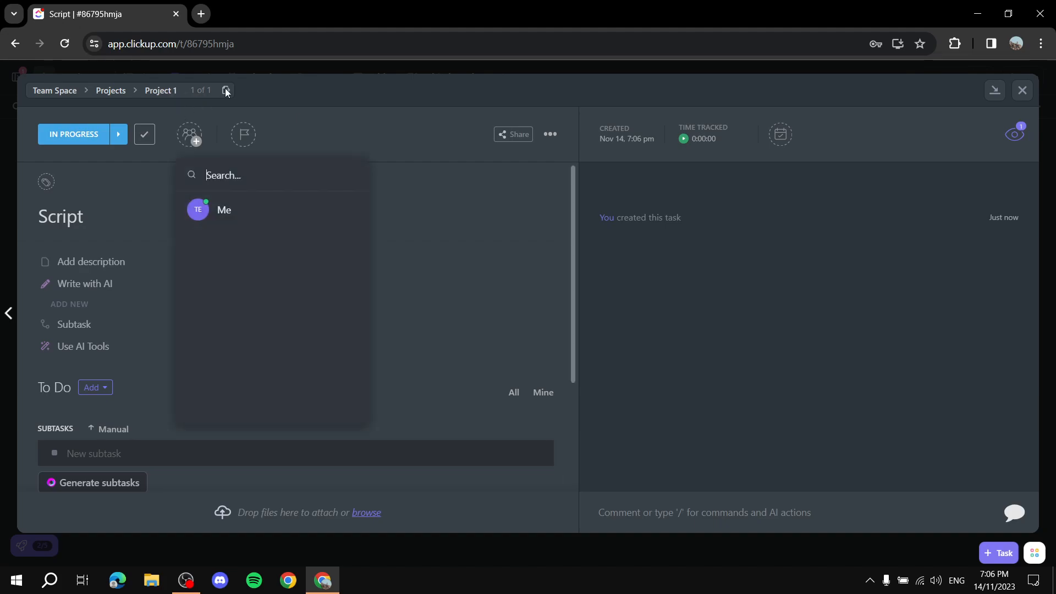
left_click(190, 137)
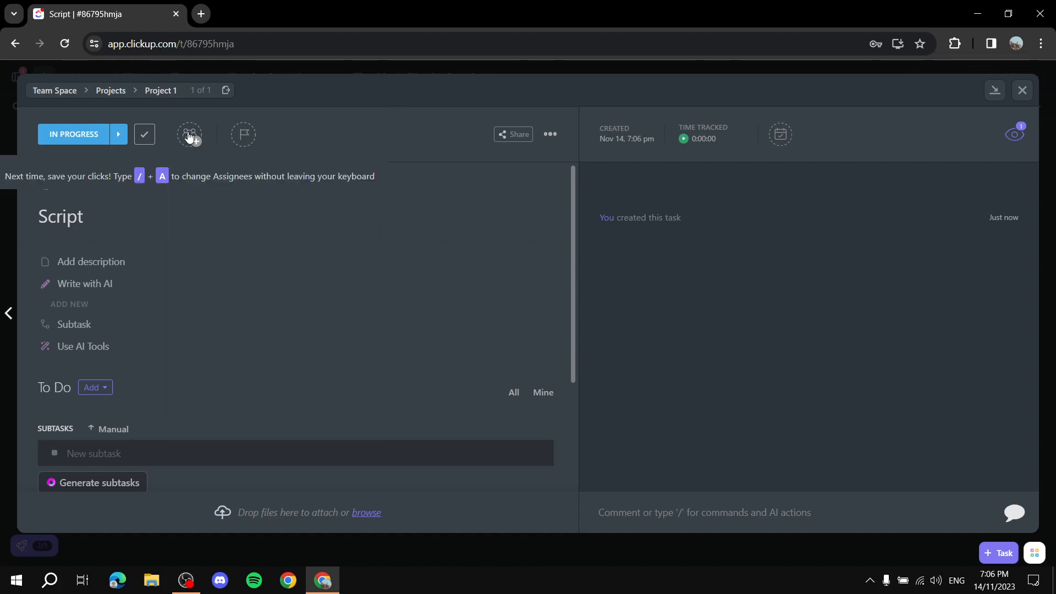
left_click(190, 133)
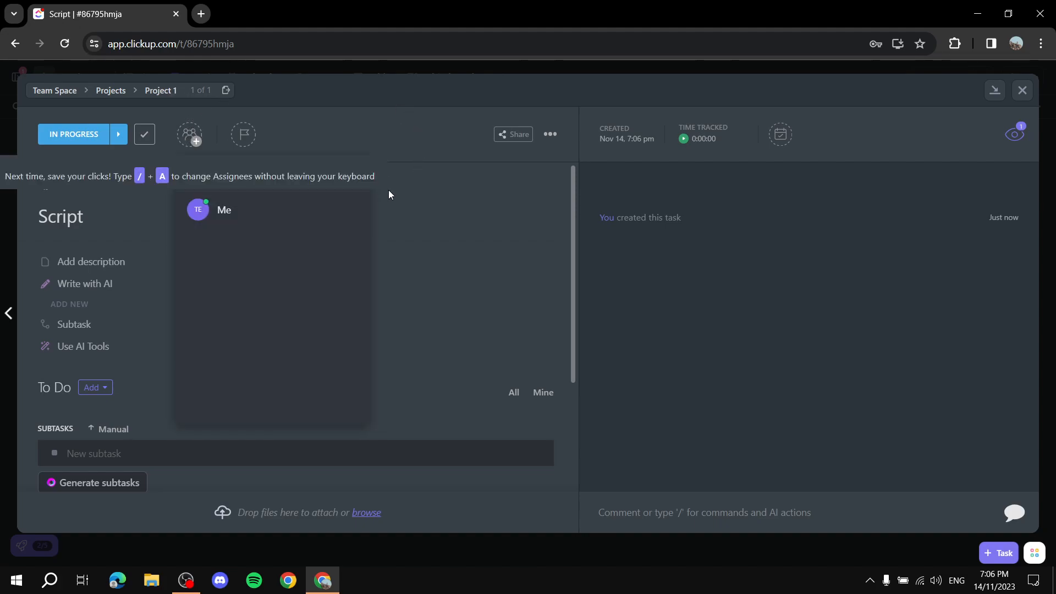
left_click(262, 210)
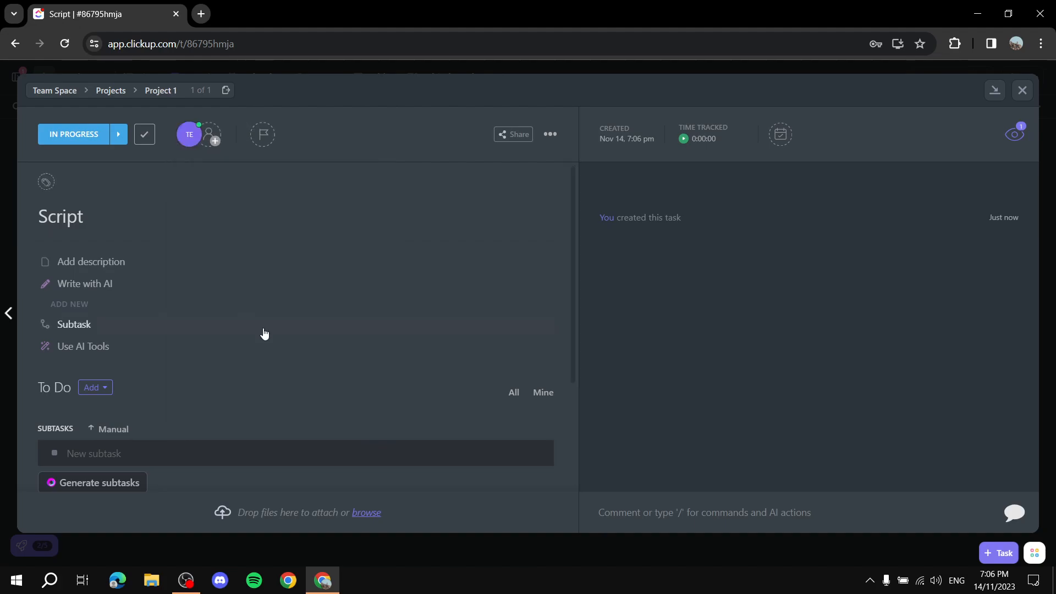
left_click(210, 140)
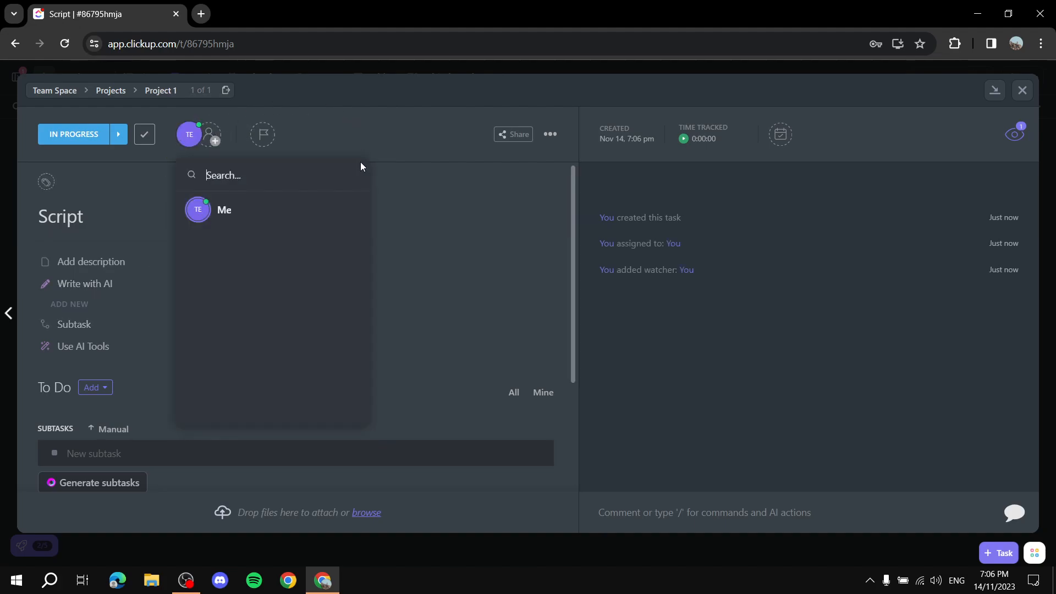
left_click(440, 123)
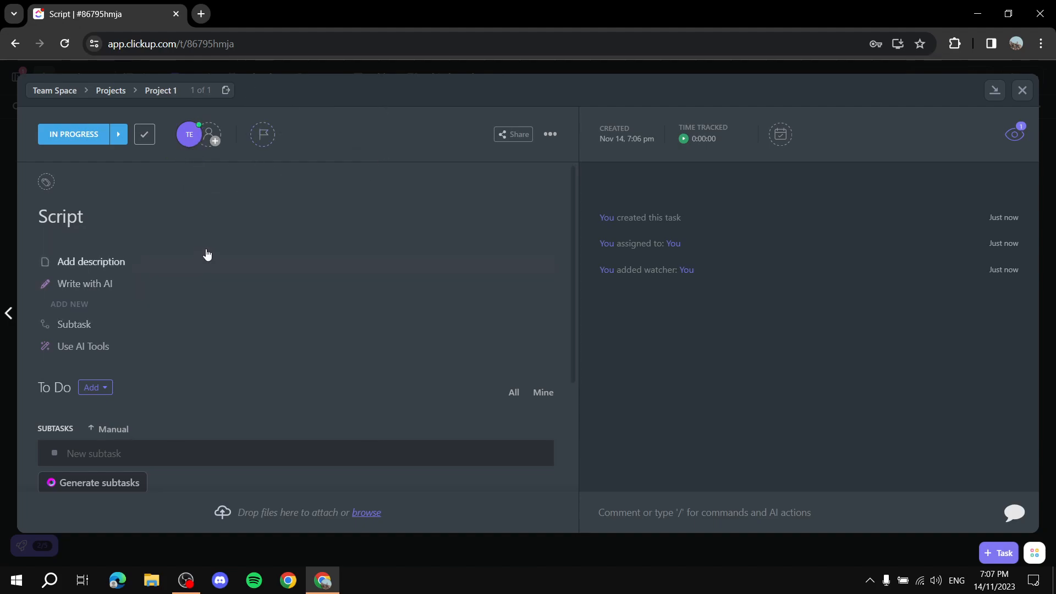
left_click(266, 136)
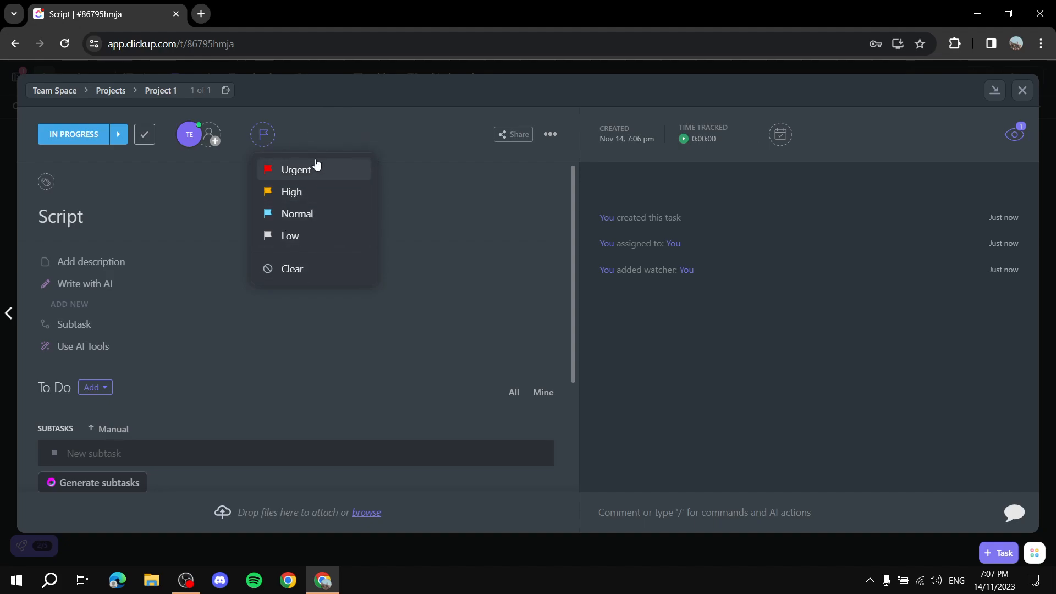
left_click(322, 216)
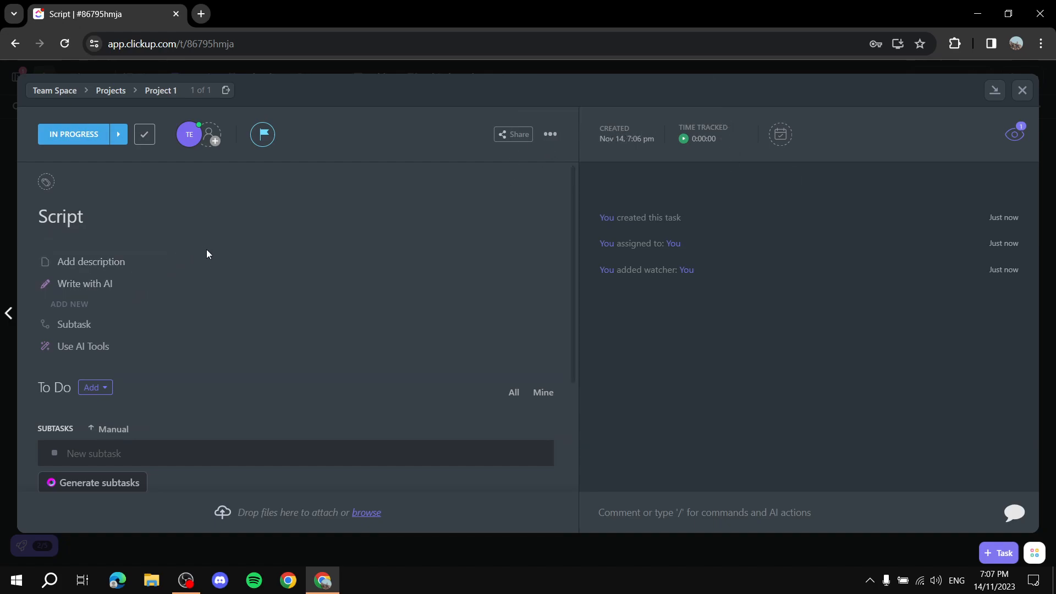
Review the Script task's subtask, checklist and attachment sections and show its additional task actions
scroll(298, 328, "down", 2)
scroll(420, 307, "down", 2)
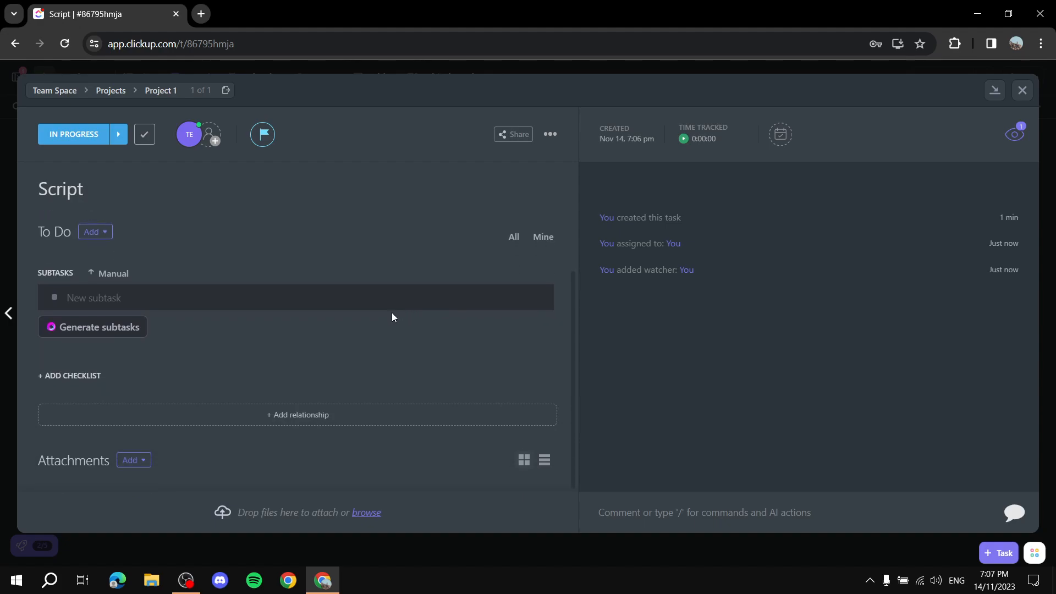
scroll(306, 326, "up", 3)
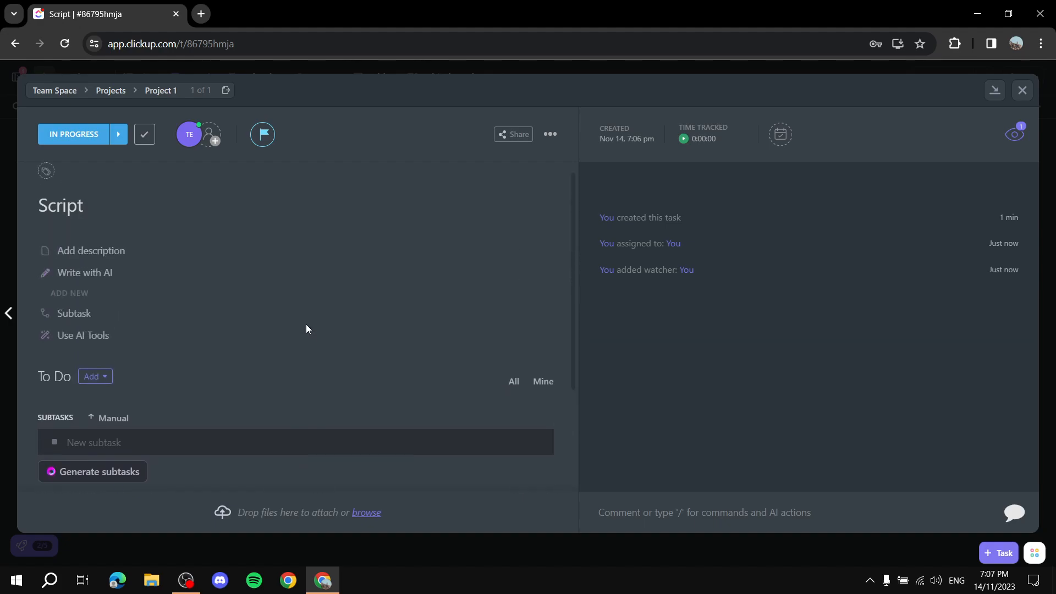
left_click(551, 135)
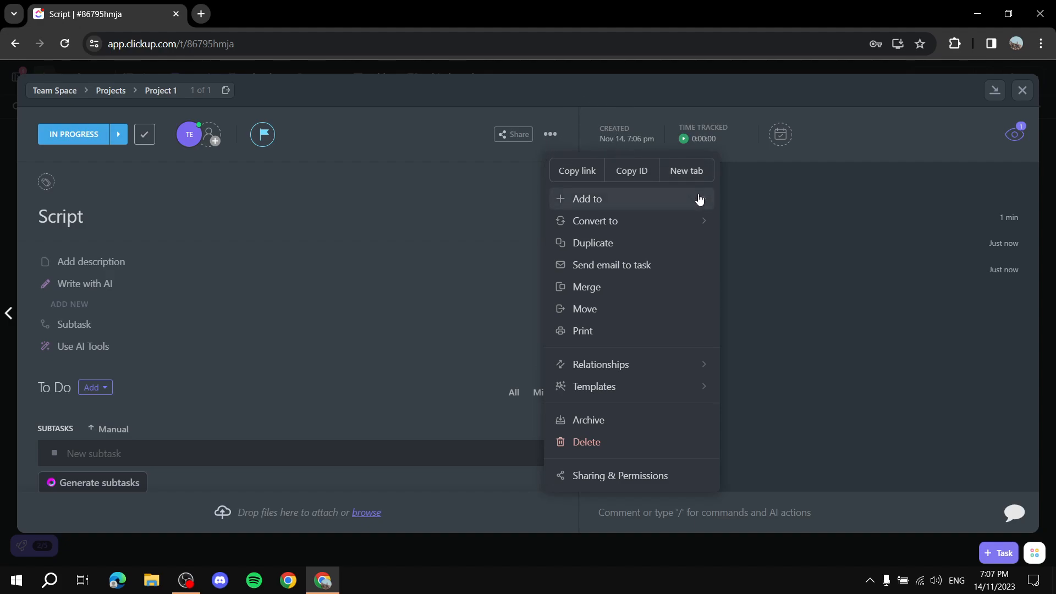
Examine the Script task's additional actions, including its template options, and look through its description, subtask, checklist and attachment sections
mouse_move(687, 208)
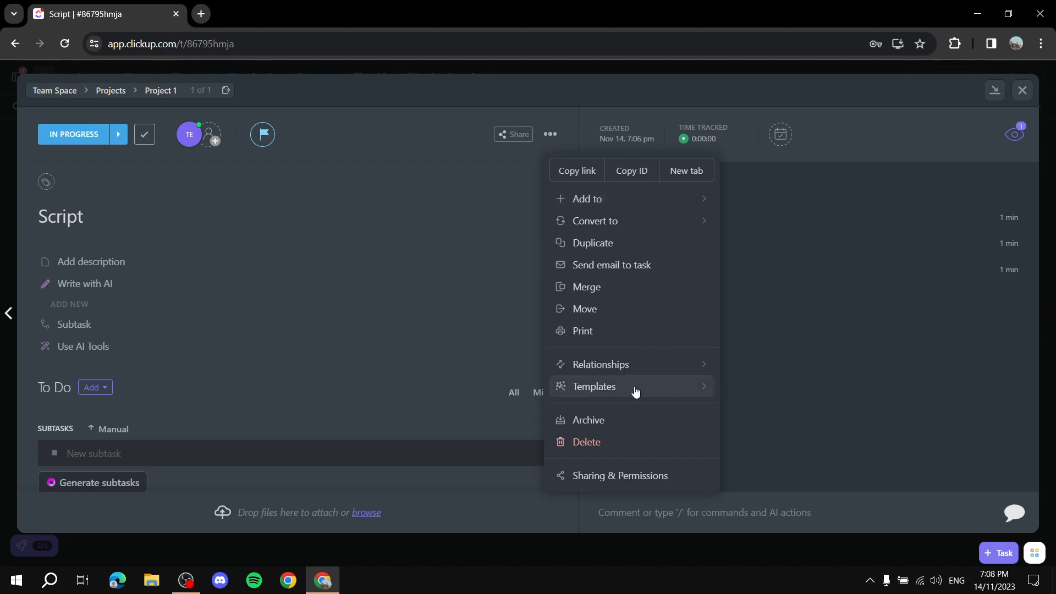
mouse_move(634, 386)
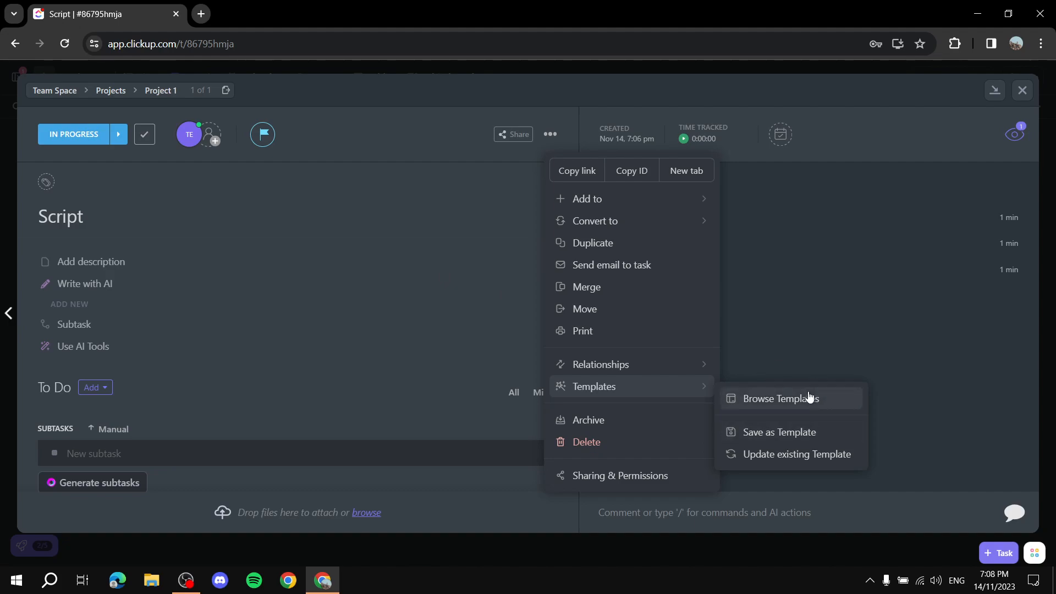
left_click(321, 148)
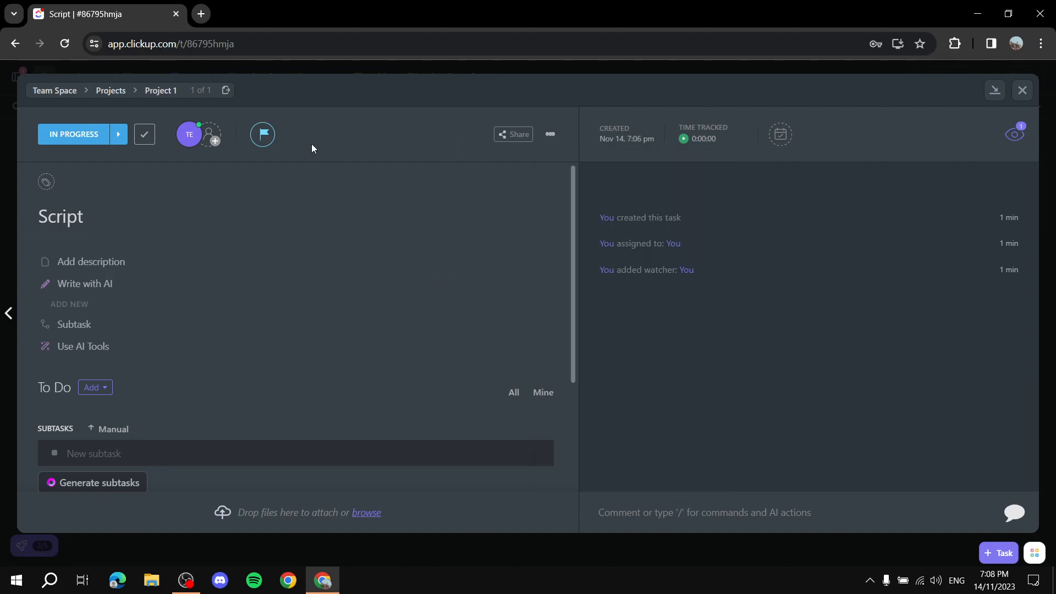
scroll(430, 402, "down", 3)
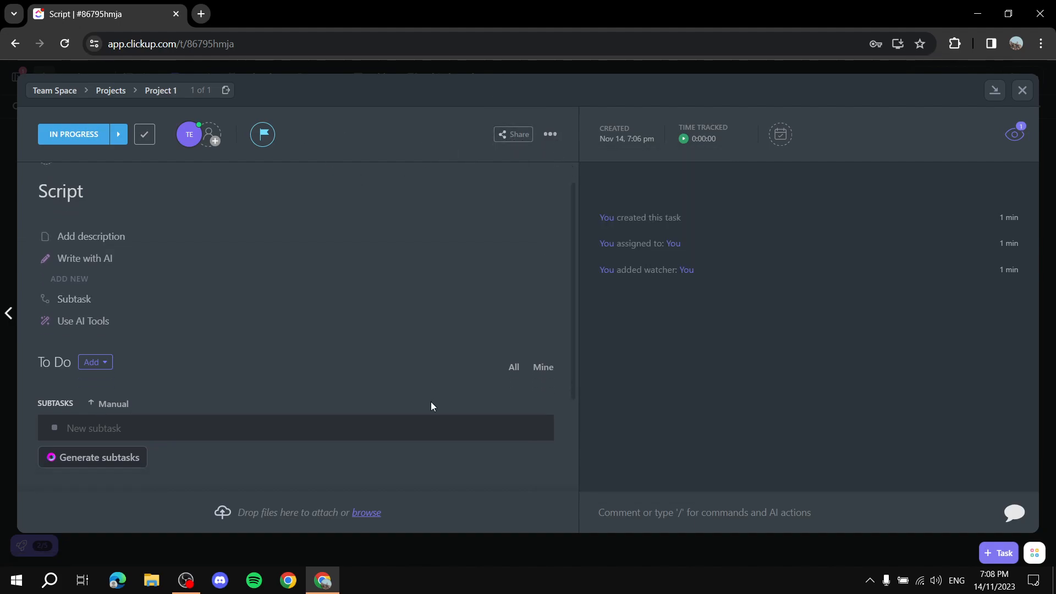
scroll(330, 369, "up", 3)
scroll(301, 359, "down", 3)
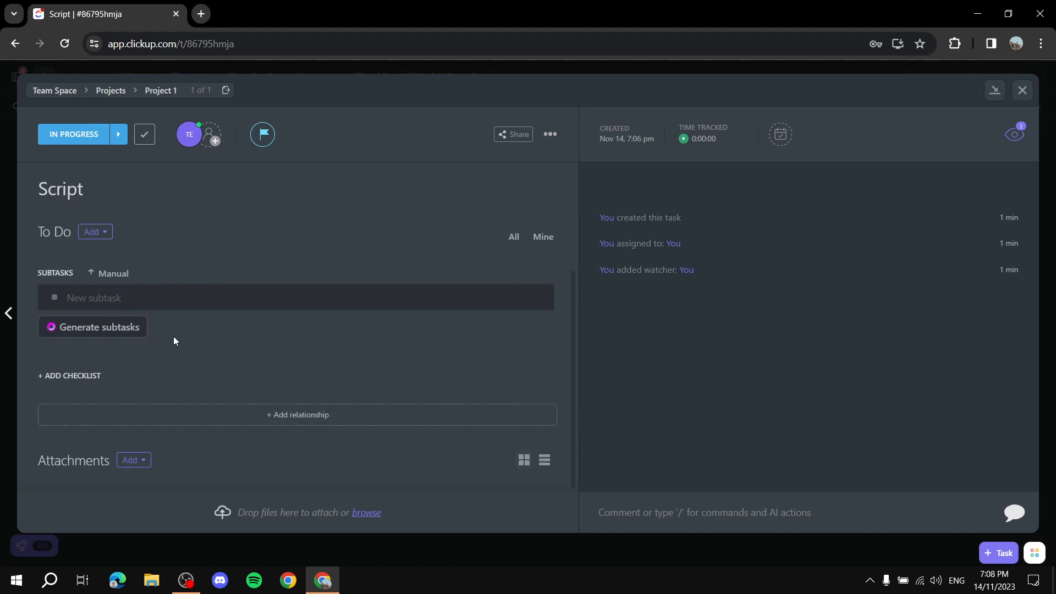
scroll(192, 373, "up", 2)
scroll(78, 408, "down", 2)
scroll(431, 455, "up", 3)
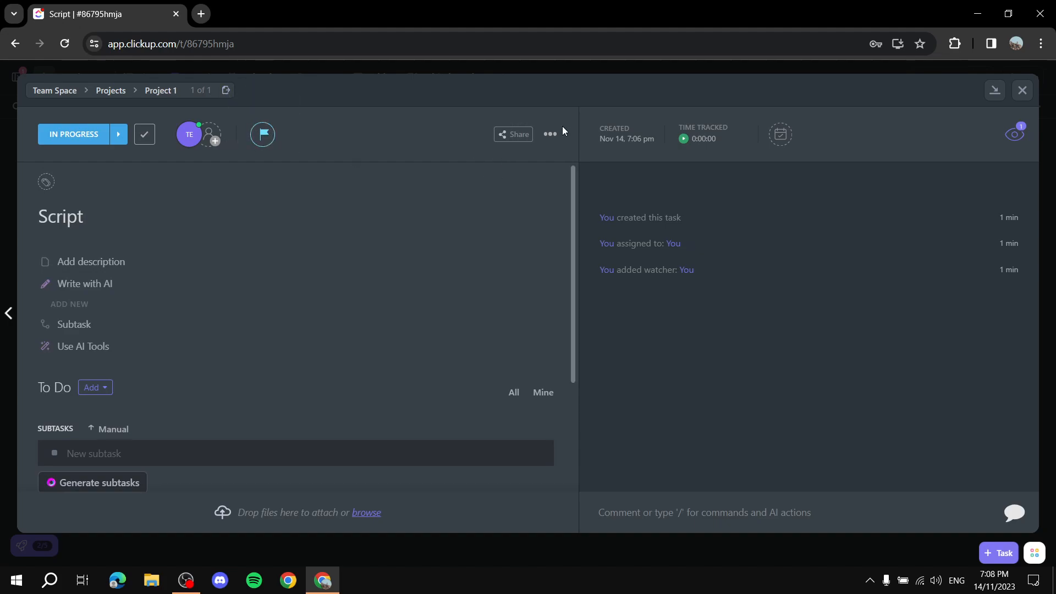
Examine the Script task's sharing options, watchers and activity log, and close the task without changing anything
left_click(514, 135)
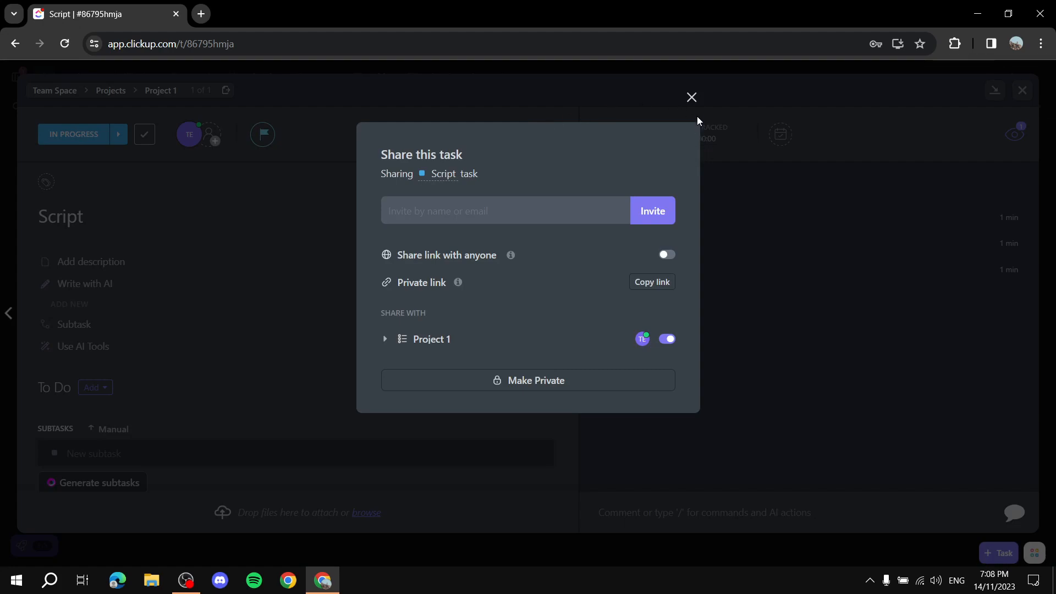
left_click(692, 99)
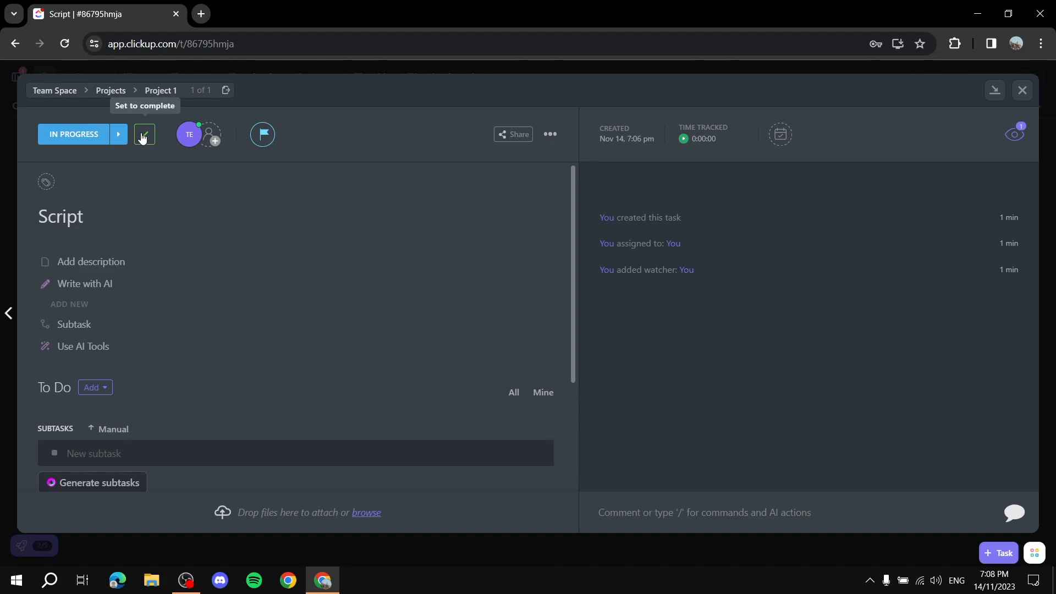
left_click(1018, 135)
left_click(1017, 135)
scroll(419, 341, "down", 1)
scroll(419, 342, "up", 1)
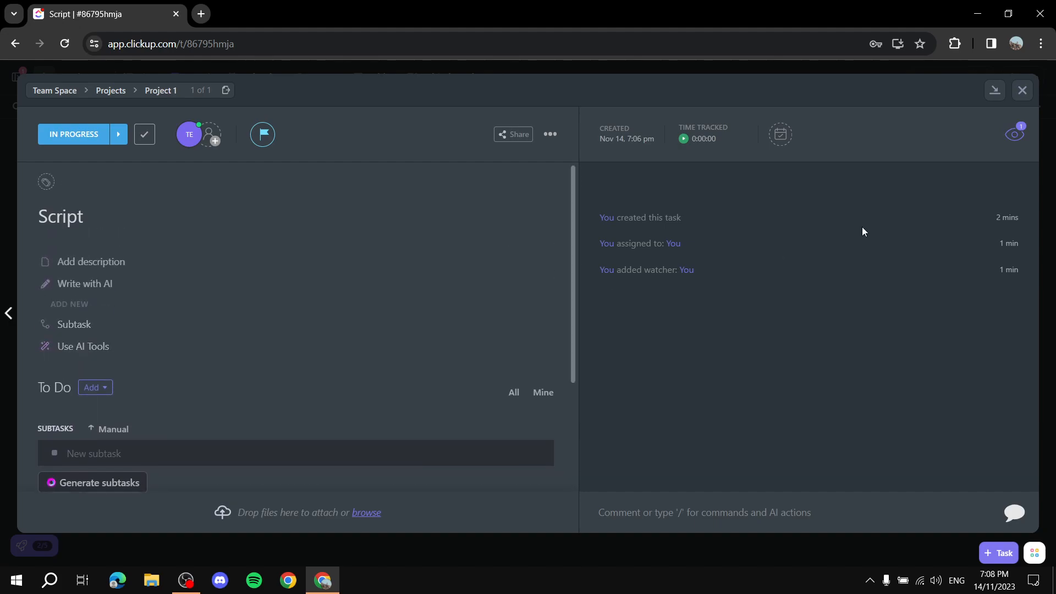
left_click(1022, 90)
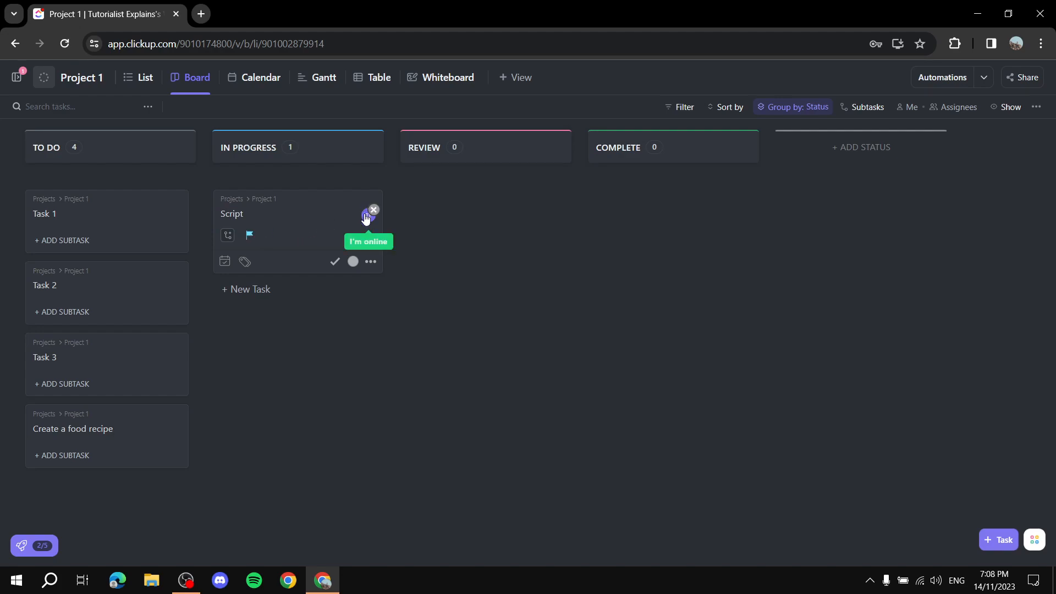
Set the Script task's due date to Thursday, November 16, 2023 from its card on the board
left_click(224, 261)
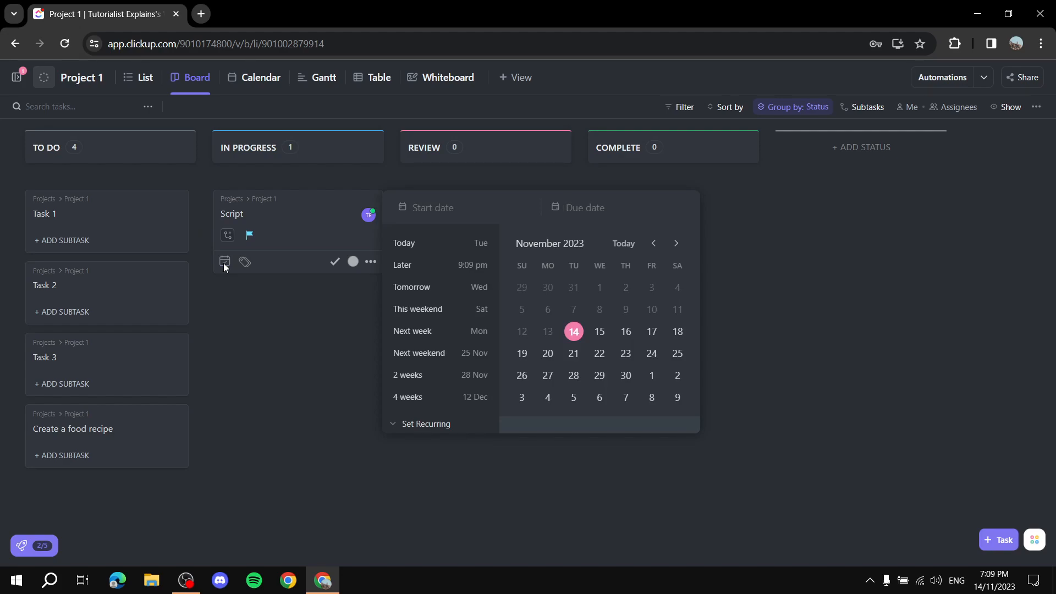
left_click(632, 333)
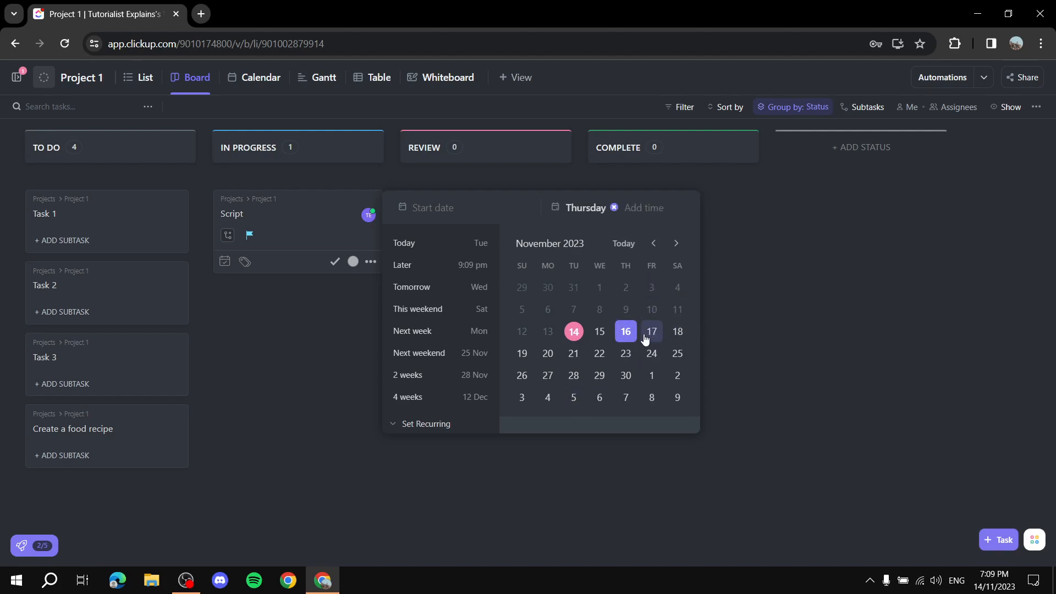
left_click(794, 284)
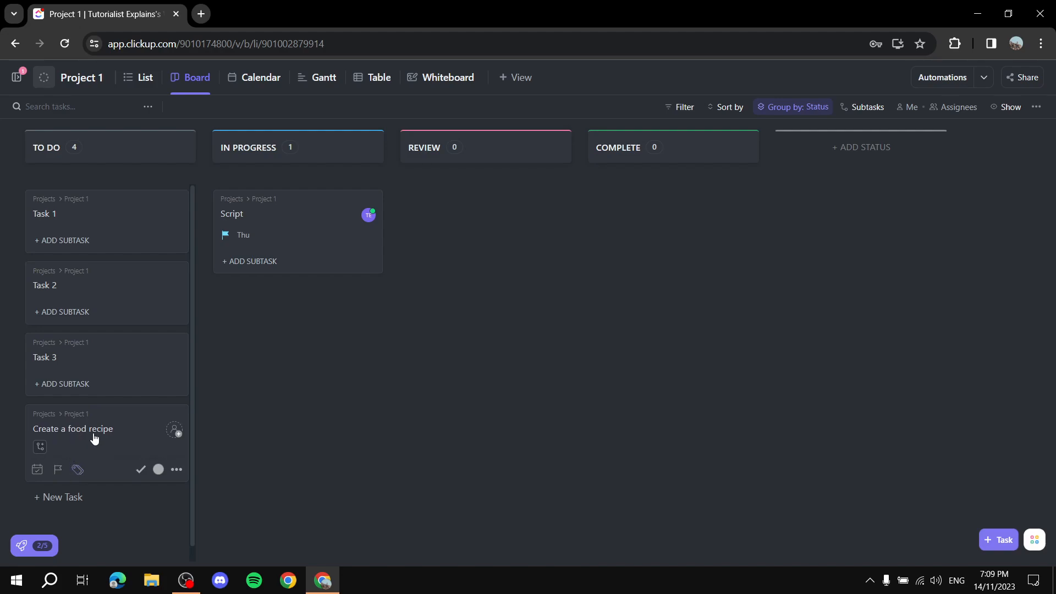
Assign the "Create a food recipe" task to yourself and move it through In Progress to the Review column
left_click(174, 430)
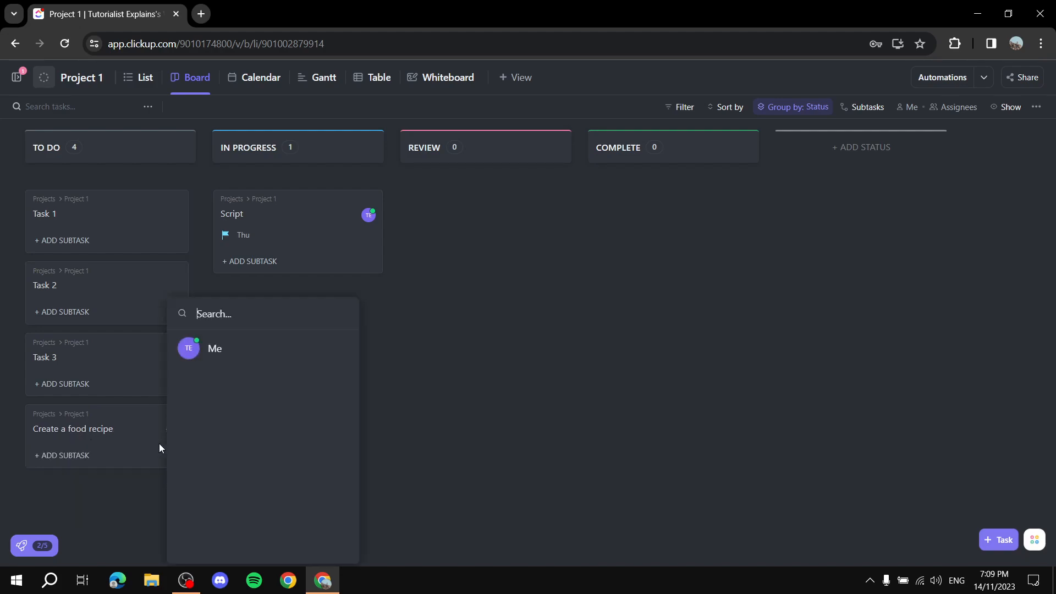
left_click(209, 355)
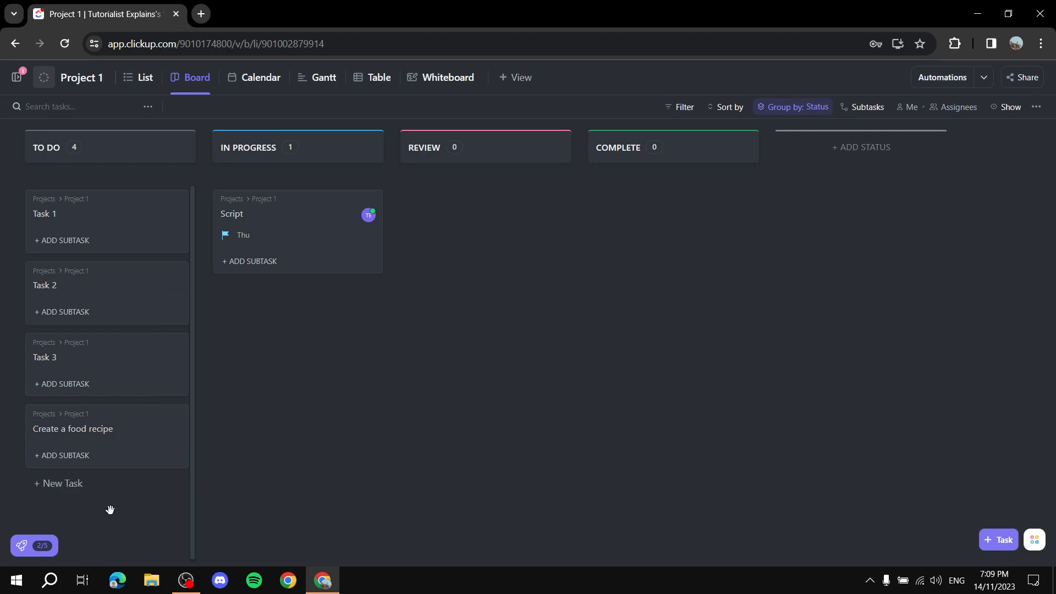
left_click_drag(82, 440, 282, 378)
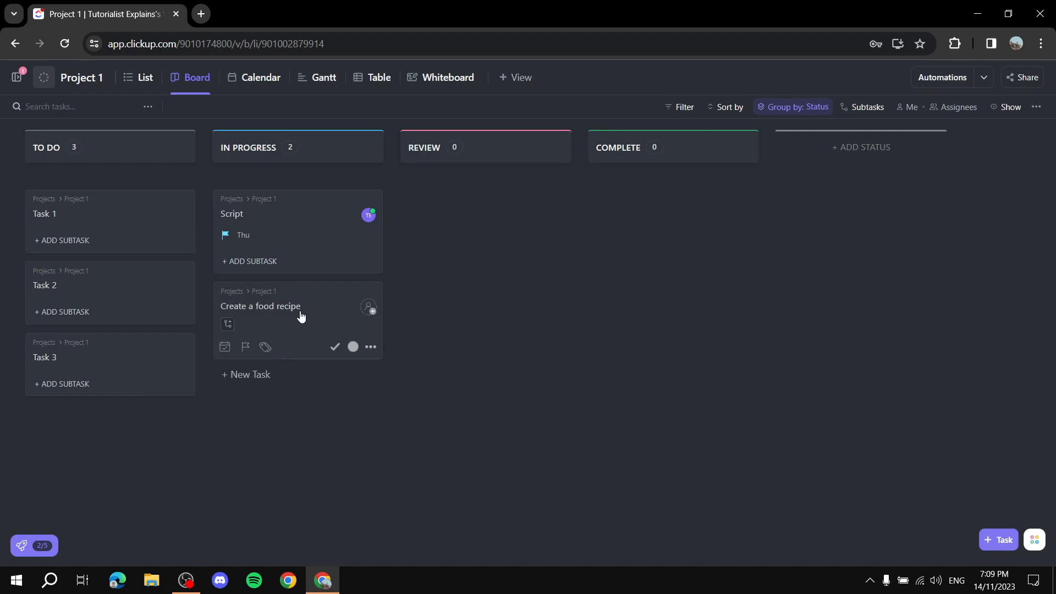
left_click_drag(279, 317, 480, 240)
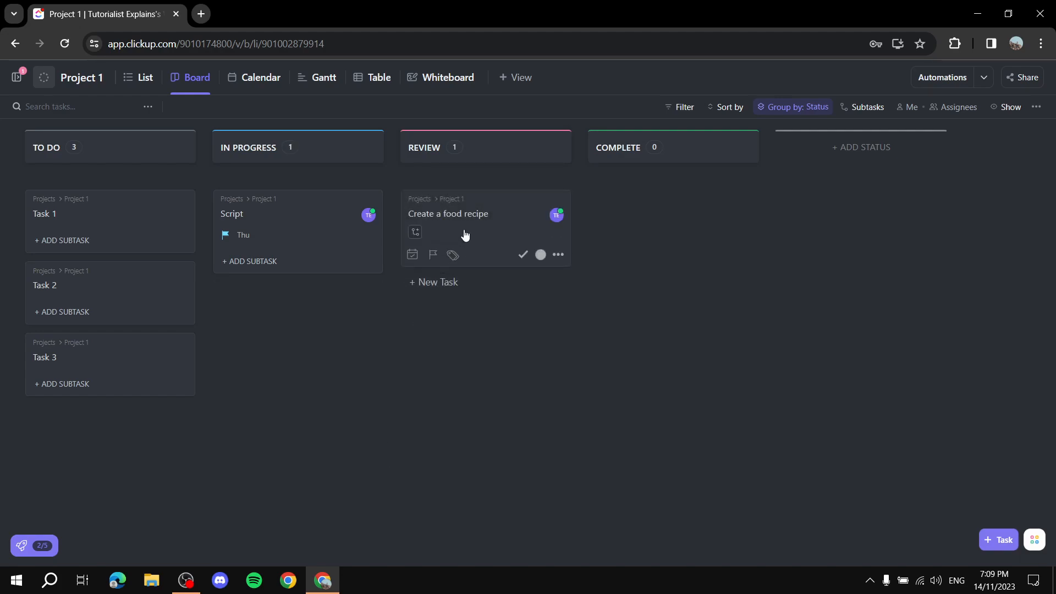
Open the "Create a food recipe" task and check which sources are offered for adding attachments
left_click(459, 234)
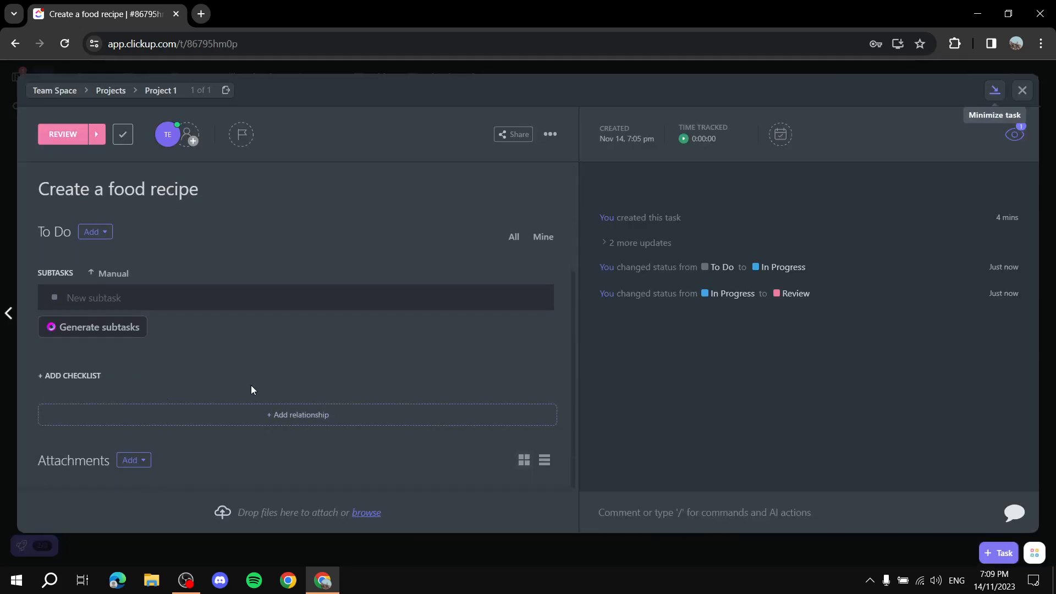
left_click(134, 460)
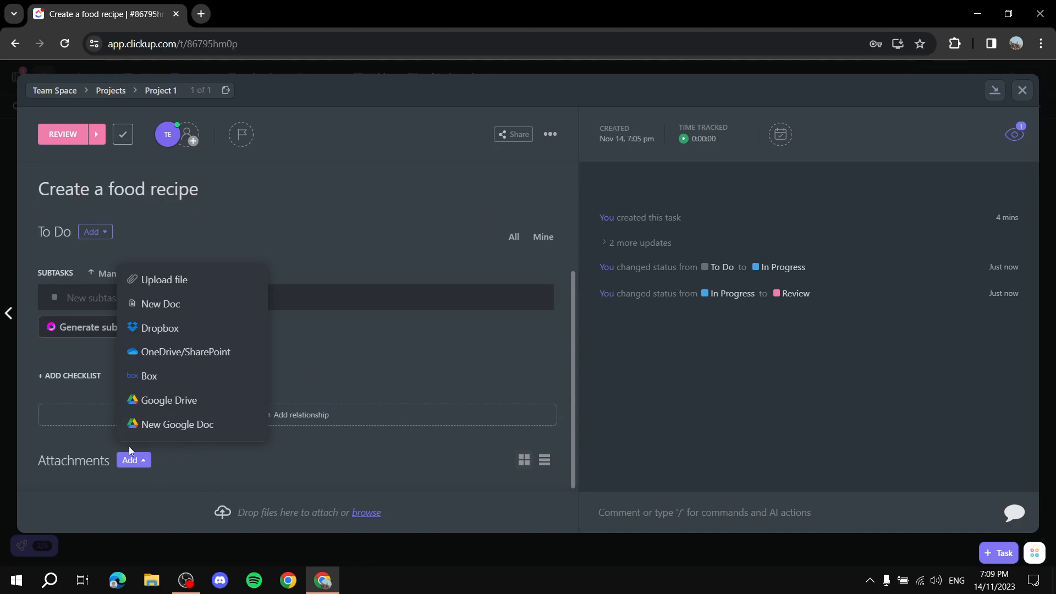
left_click(322, 447)
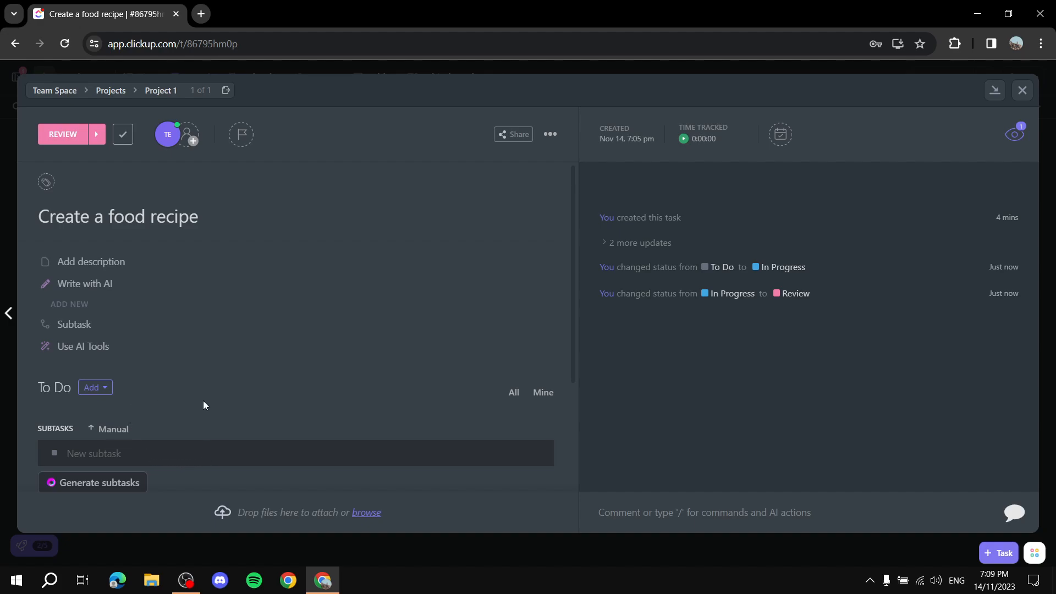
Start a description for the "Create a food recipe" task and insert a toggle list in it
left_click(100, 262)
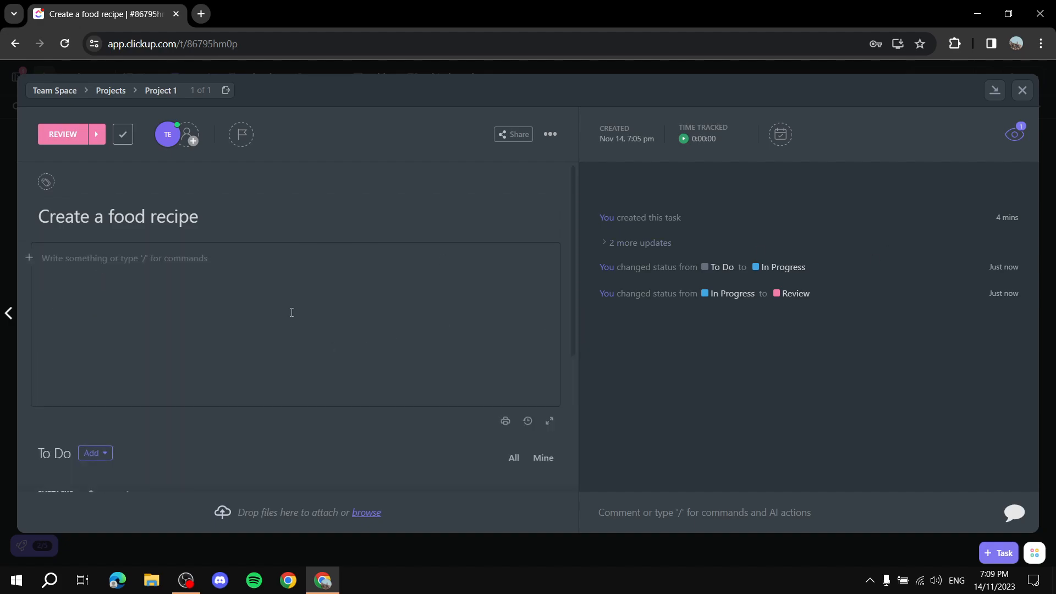
type("/")
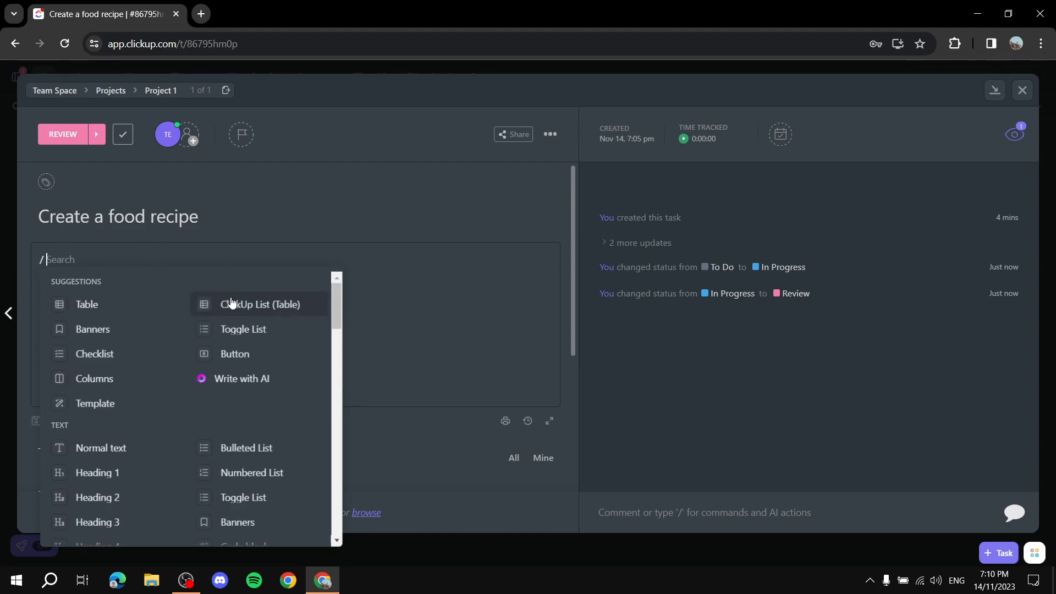
scroll(153, 351, "down", 2)
scroll(117, 346, "up", 2)
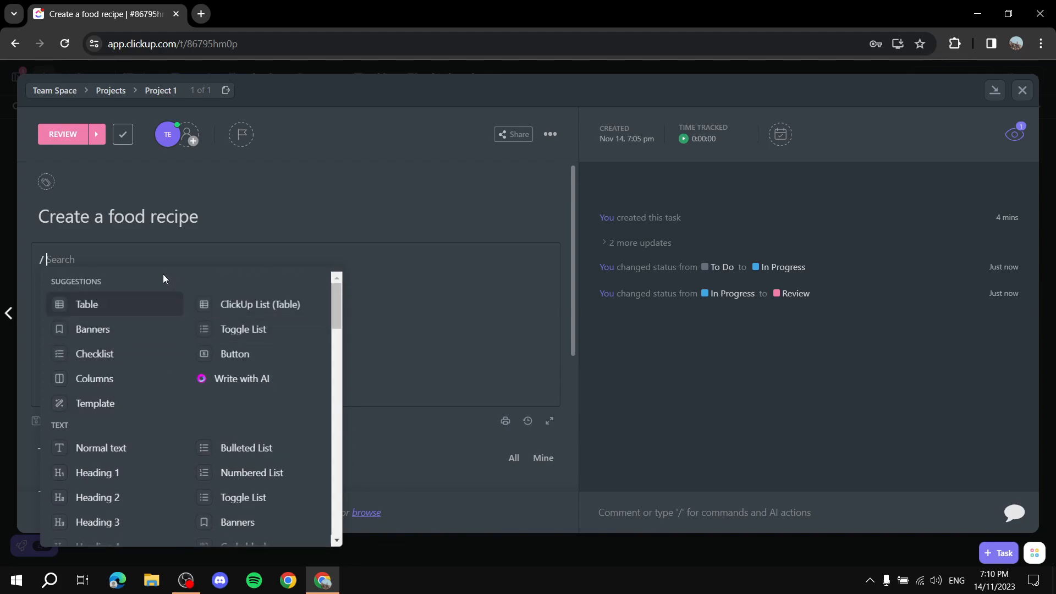
left_click(244, 330)
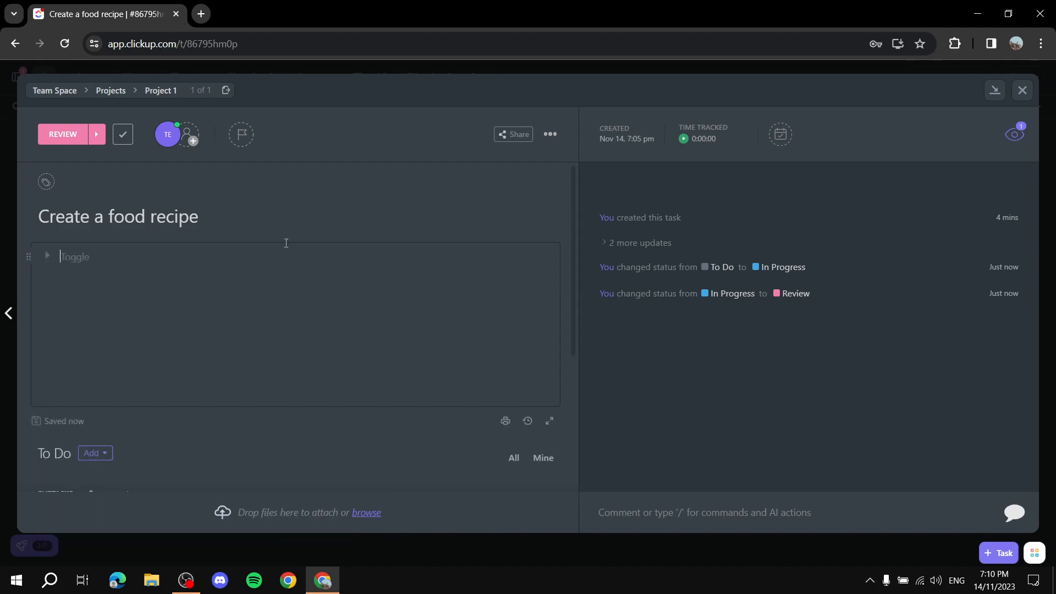
Enter "Eggs" and "Milk" as the toggle list items and close the task
type("eg")
key("BackSpace")
key("BackSpace")
type("Eggs")
key("Return")
type("Milk")
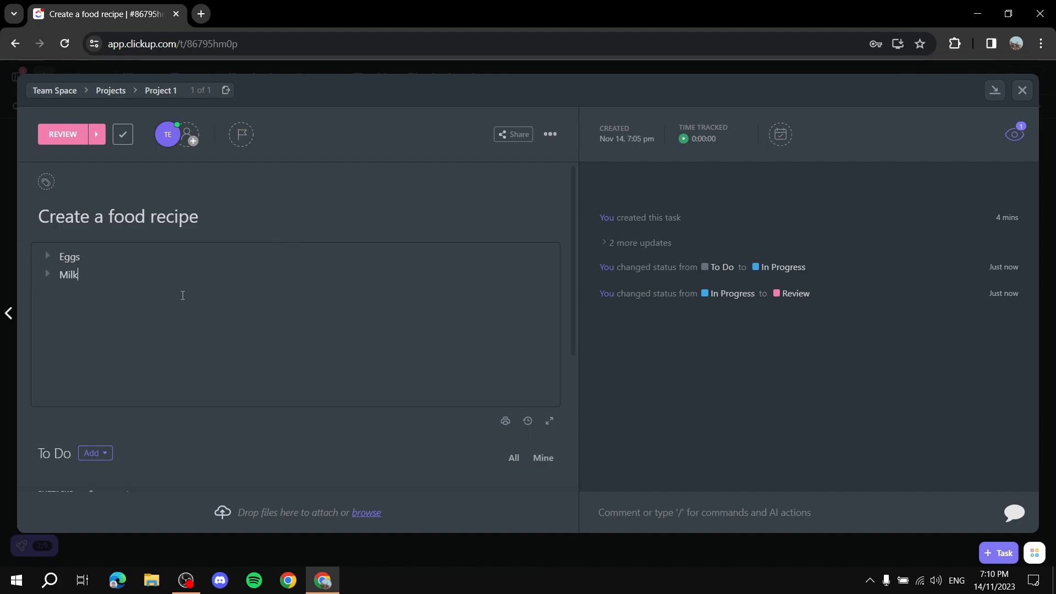
left_click(1023, 91)
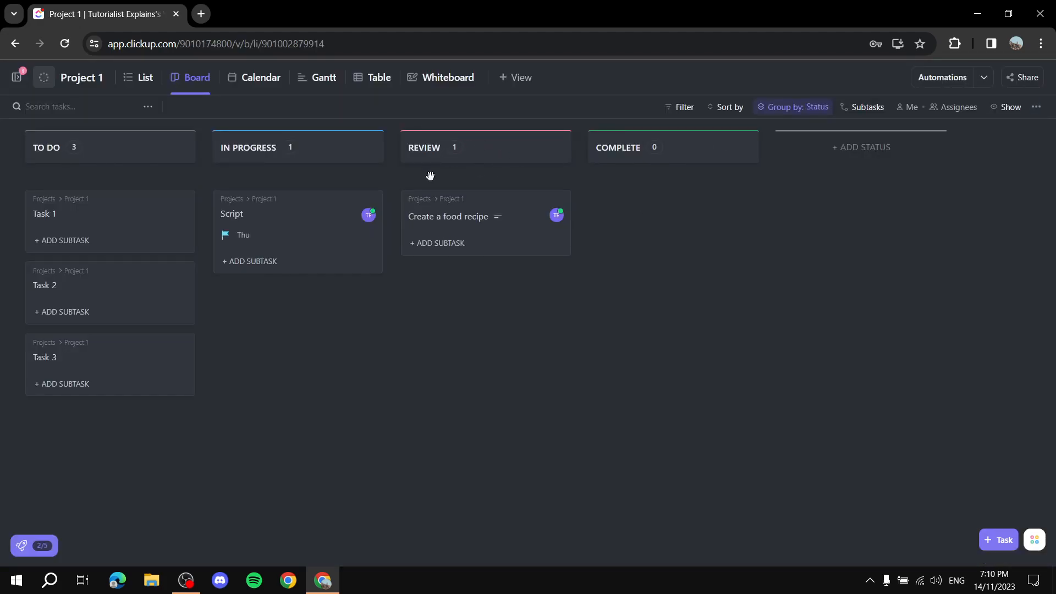
Reopen the "Create a food recipe" task to check its description, close it, and move it to the Complete column
left_click(464, 219)
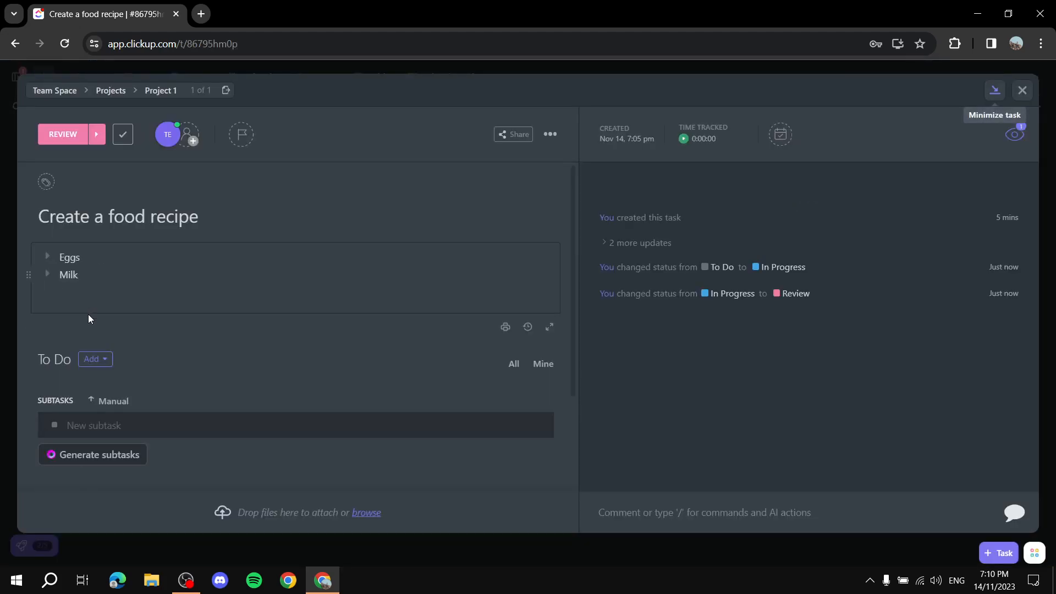
left_click(1022, 90)
left_click_drag(487, 219, 692, 222)
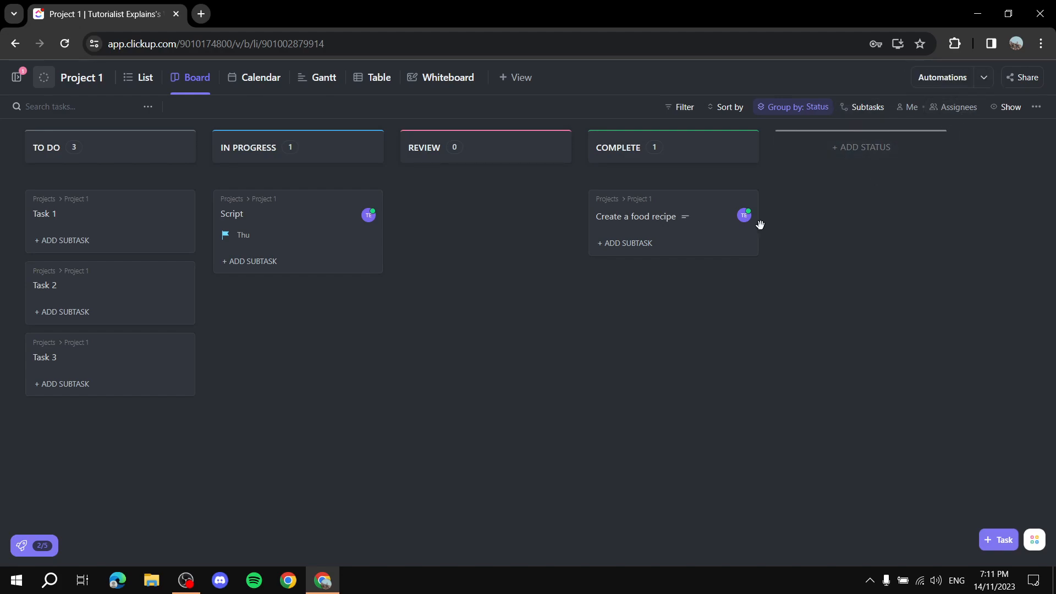
Look over the quick-action tools such as Record Clip, Track Time and Notepad, and reveal the workspace sidebar
left_click(1034, 540)
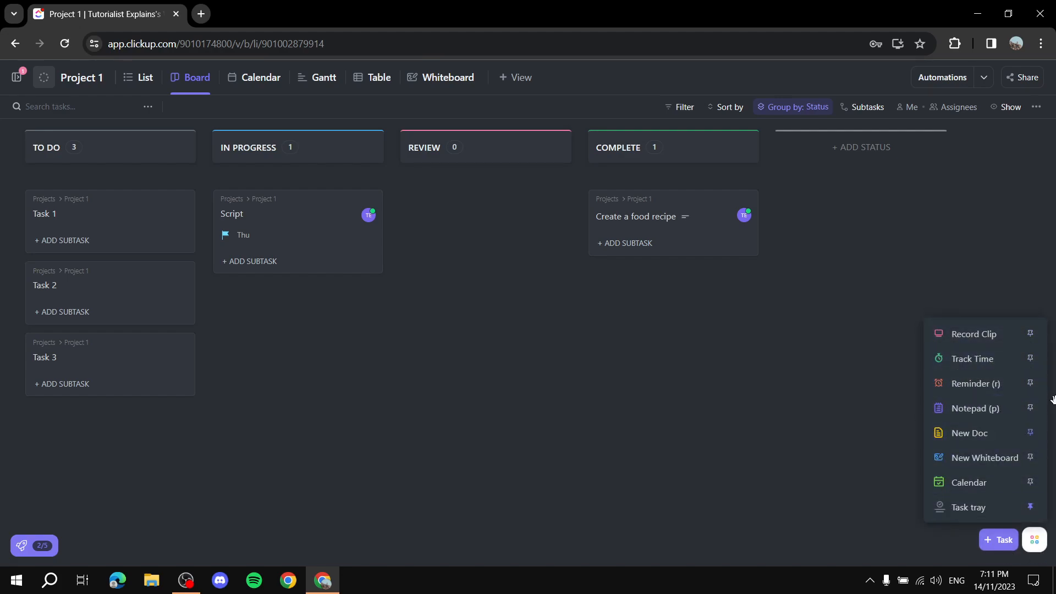
left_click(497, 469)
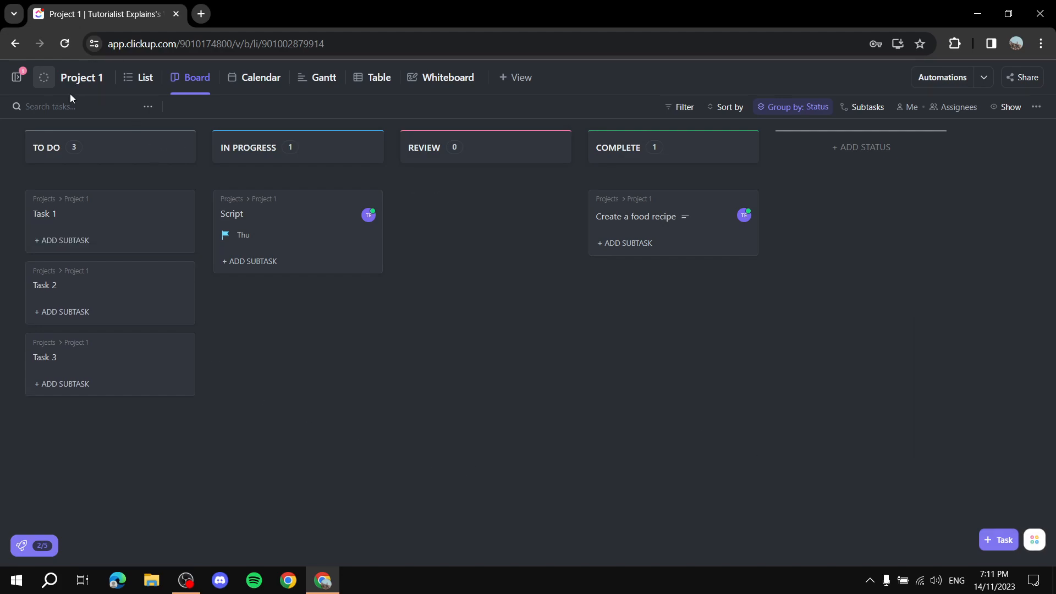
mouse_move(18, 83)
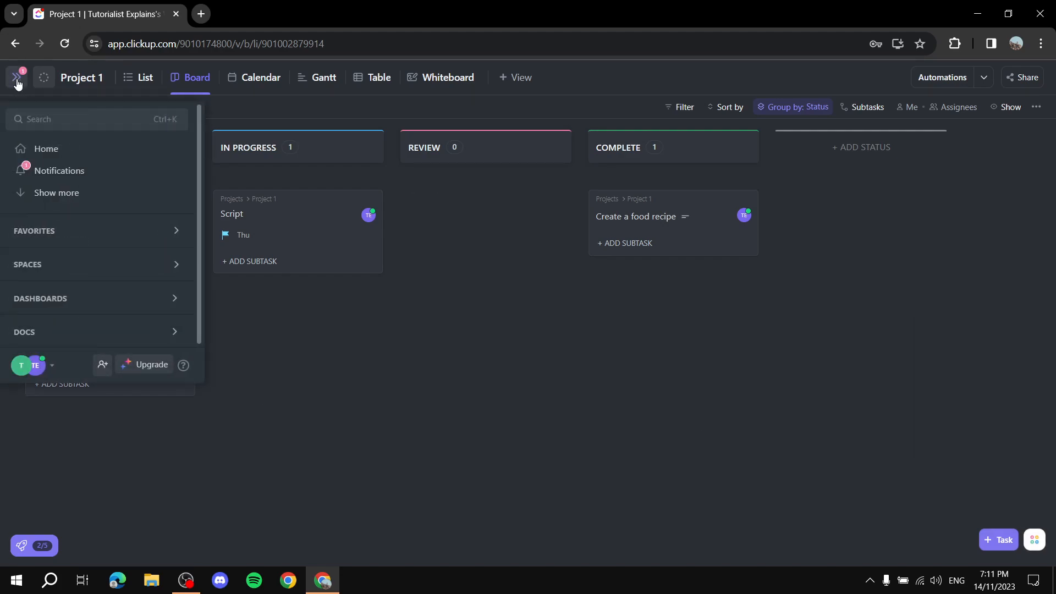